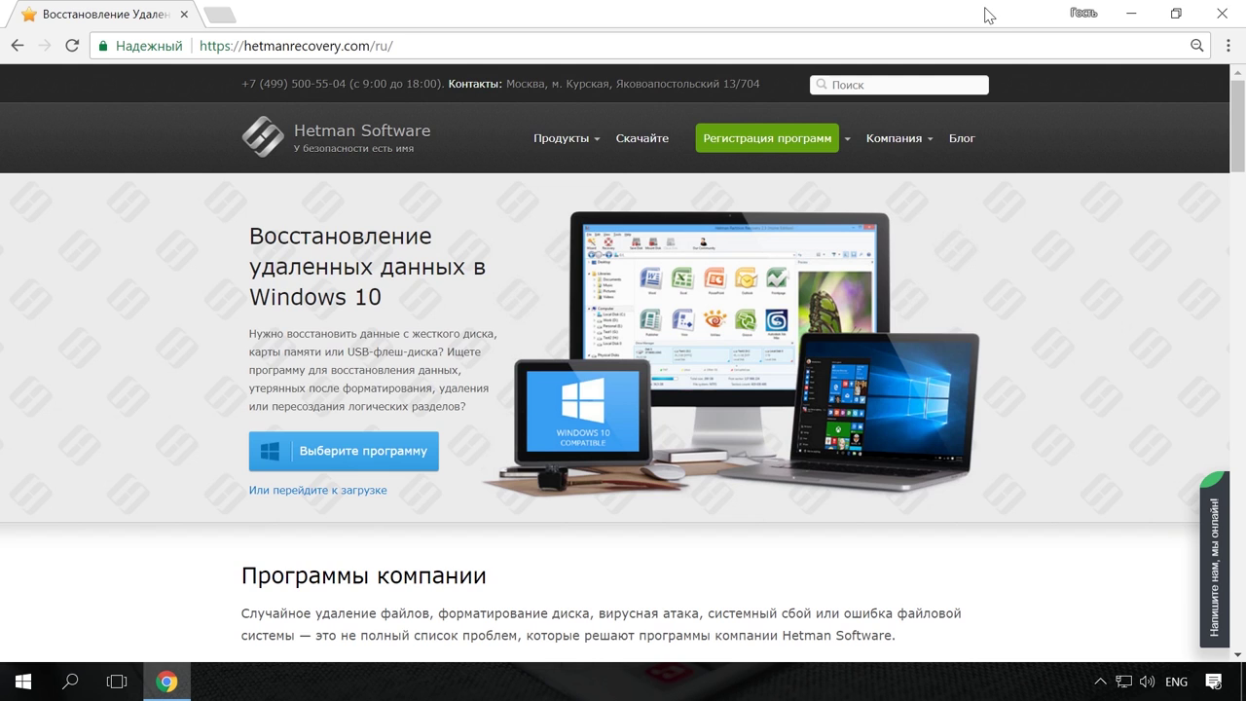
Open the Partition Recovery product page on the Hetman Software site and look through it
mouse_move(596, 148)
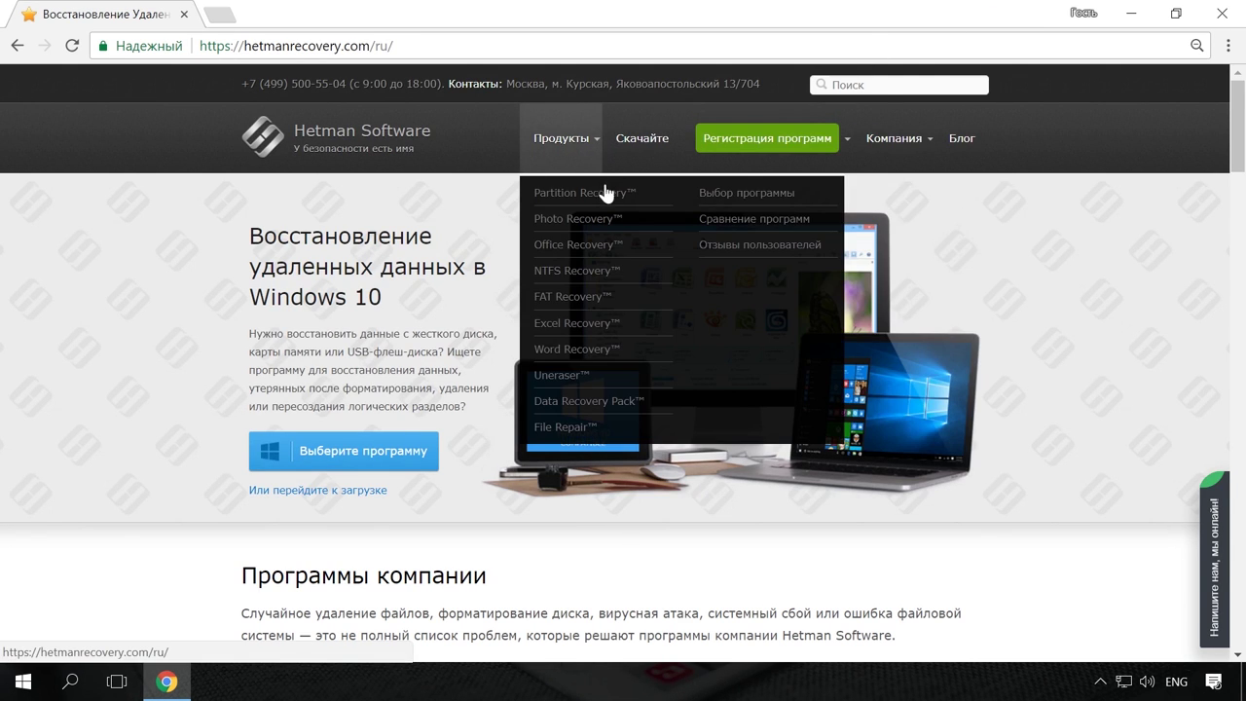
left_click(605, 191)
scroll(621, 222, "down", 1)
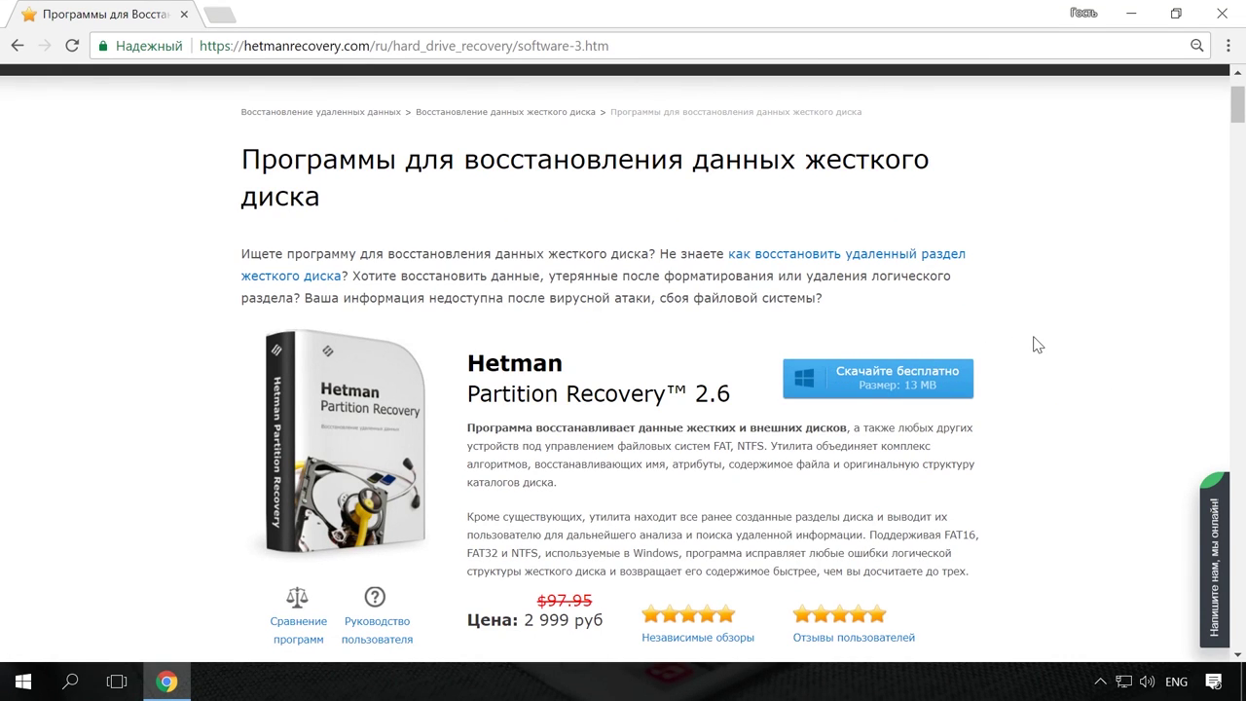
scroll(1035, 331, "up", 1)
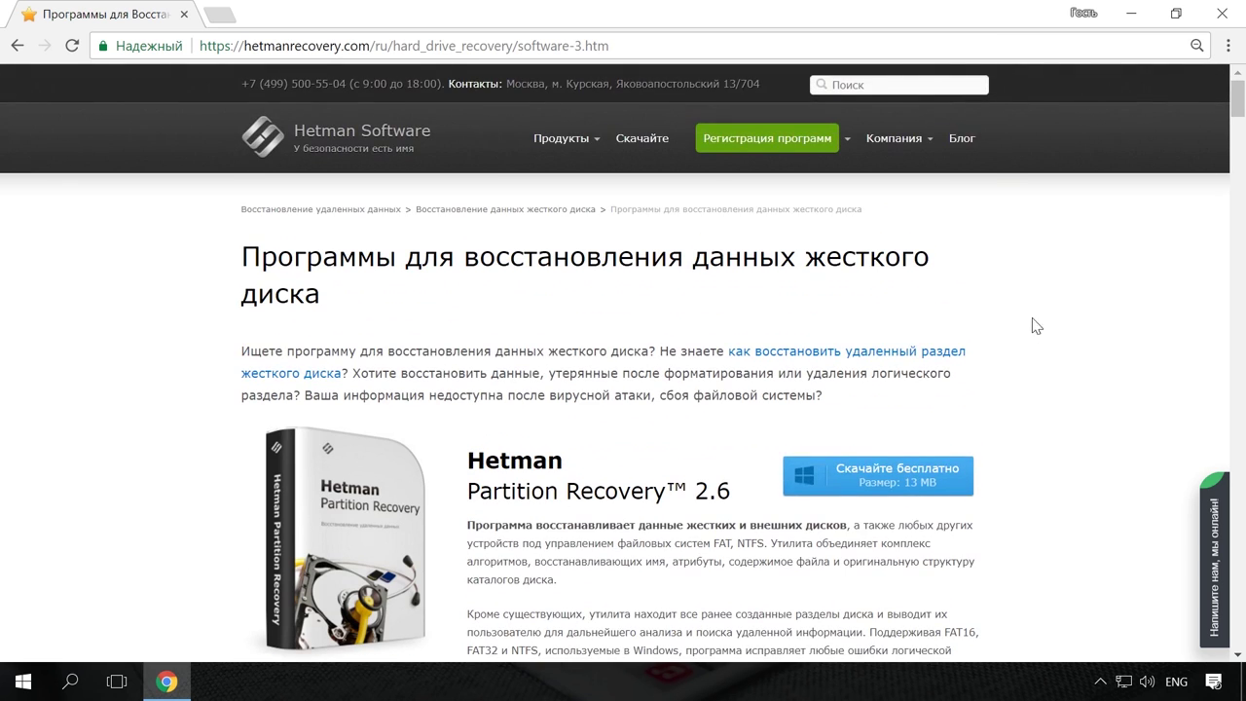
Browse the Hetman blog, skim the article about quickly finding files on a Windows computer, and open the site's online chat
left_click(964, 138)
scroll(1066, 228, "down", 10)
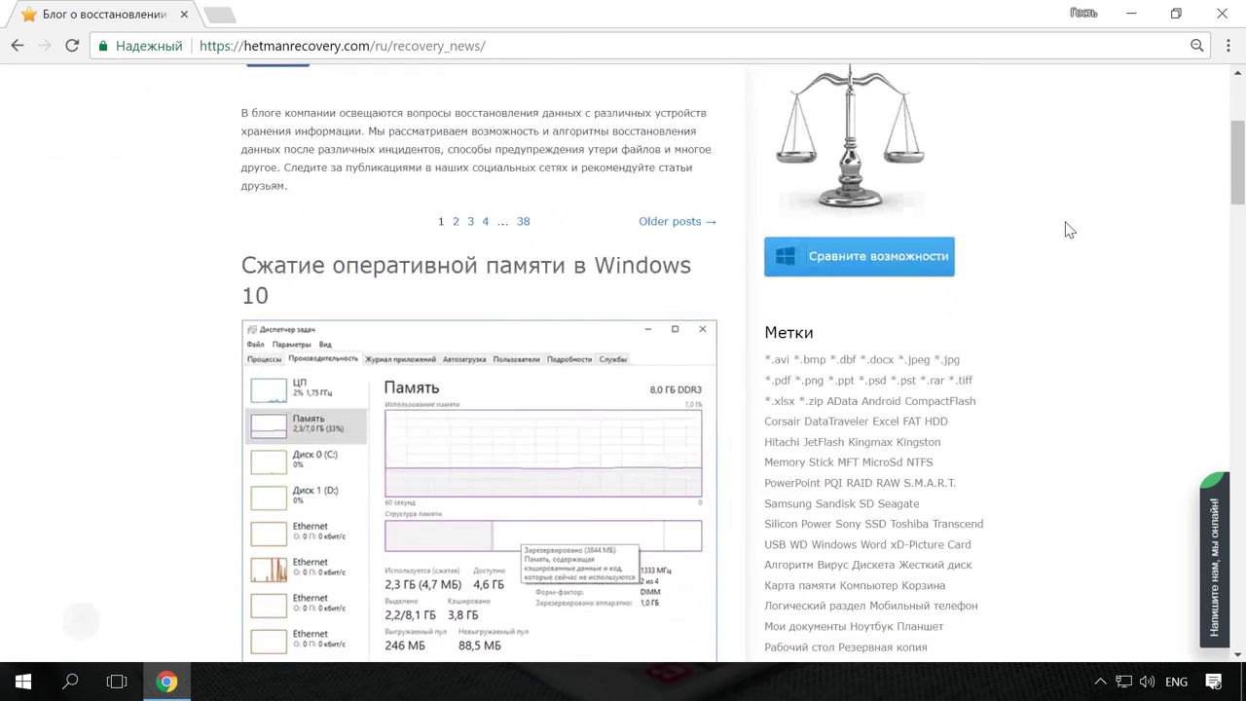
scroll(1071, 261, "down", 5)
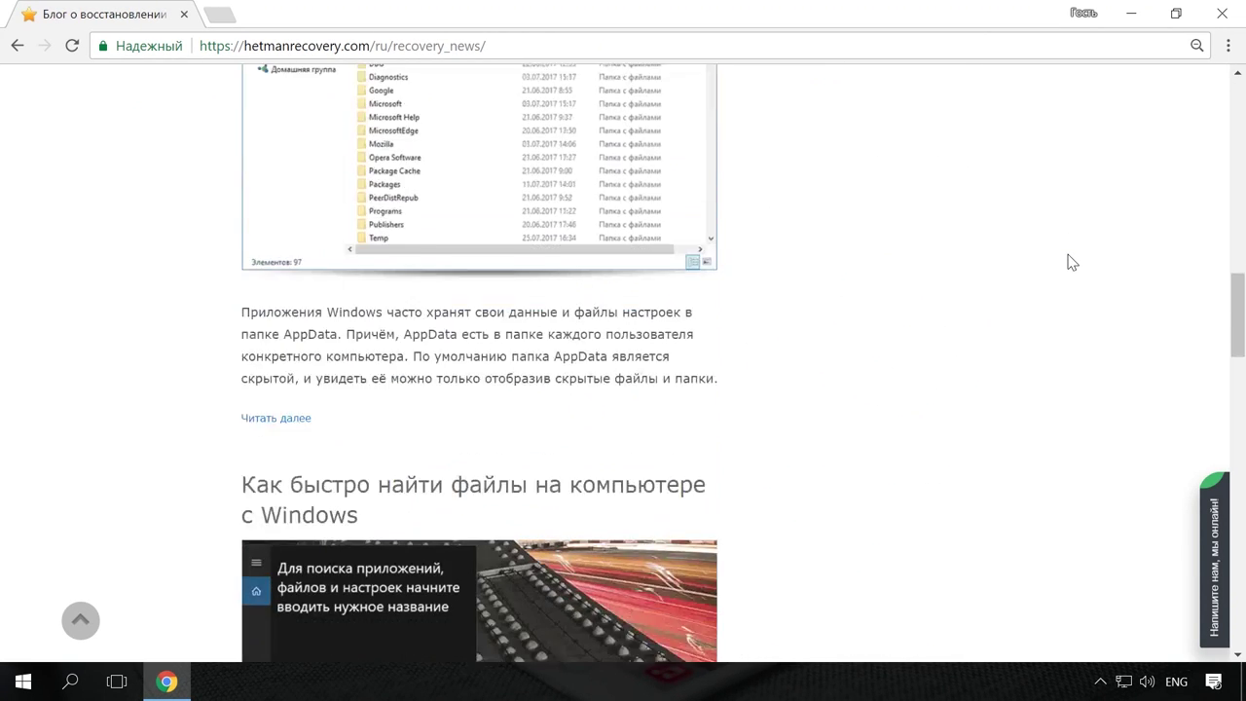
left_click(667, 328)
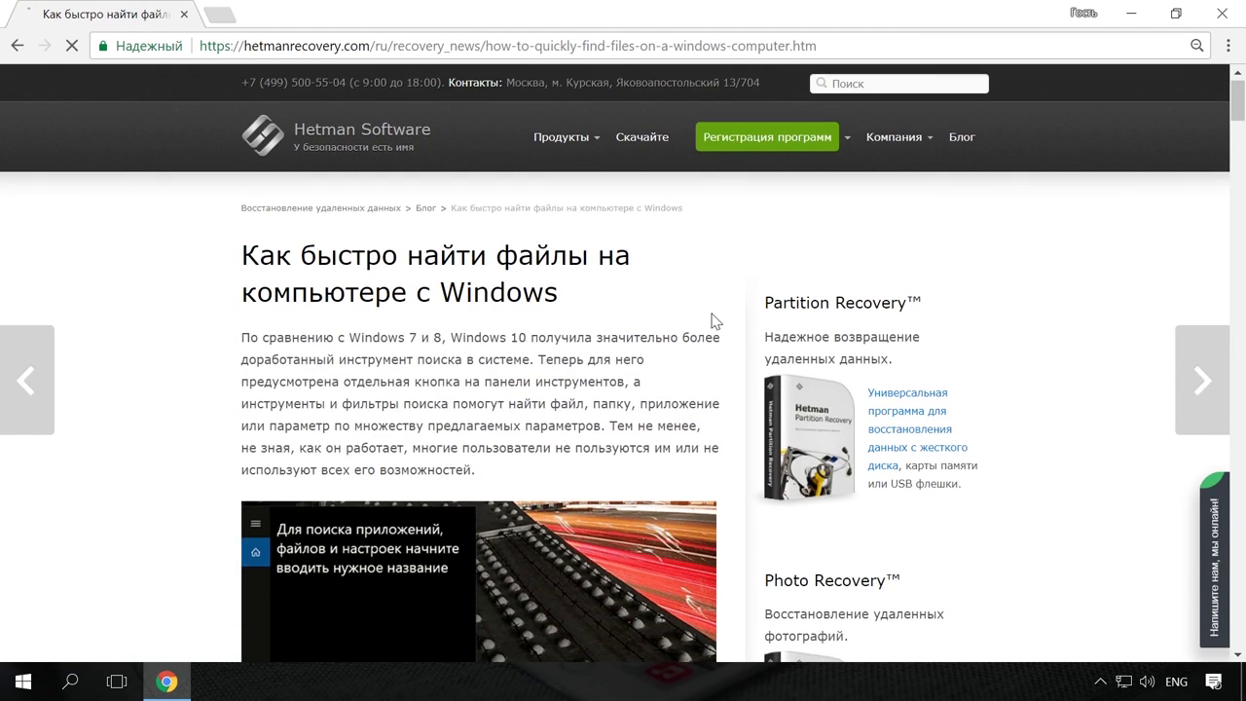
scroll(701, 319, "down", 6)
scroll(725, 311, "up", 6)
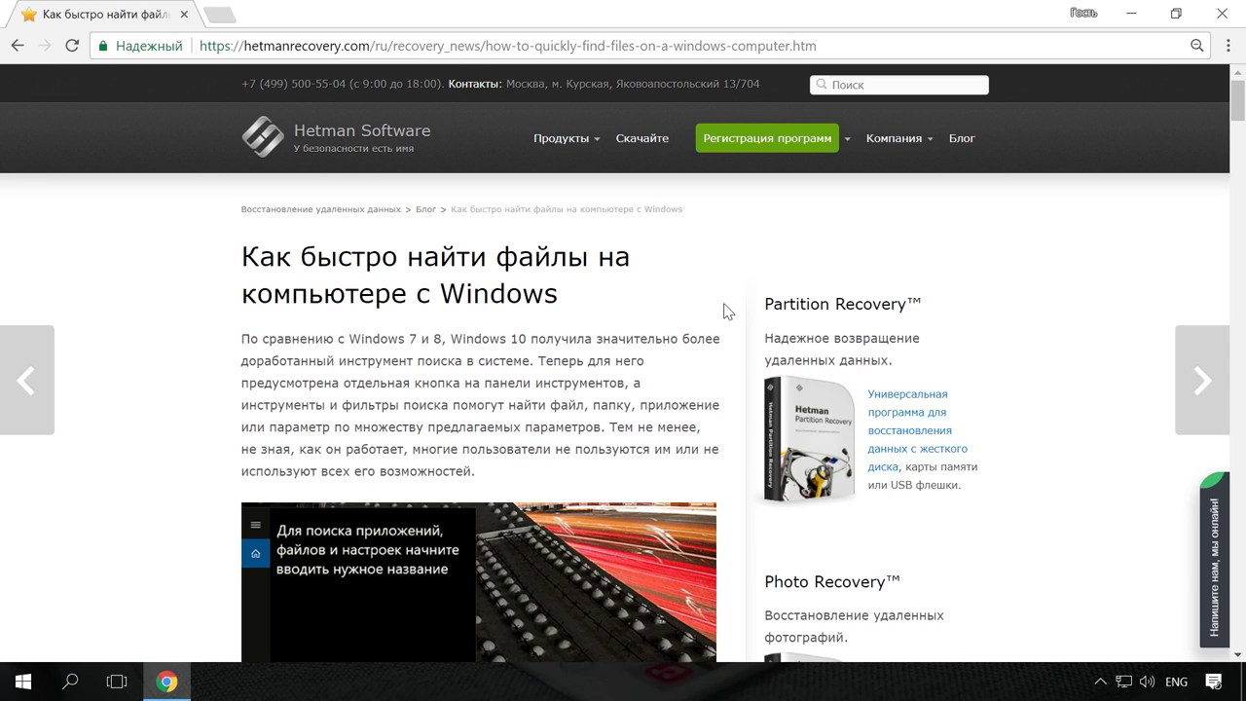
left_click(1210, 545)
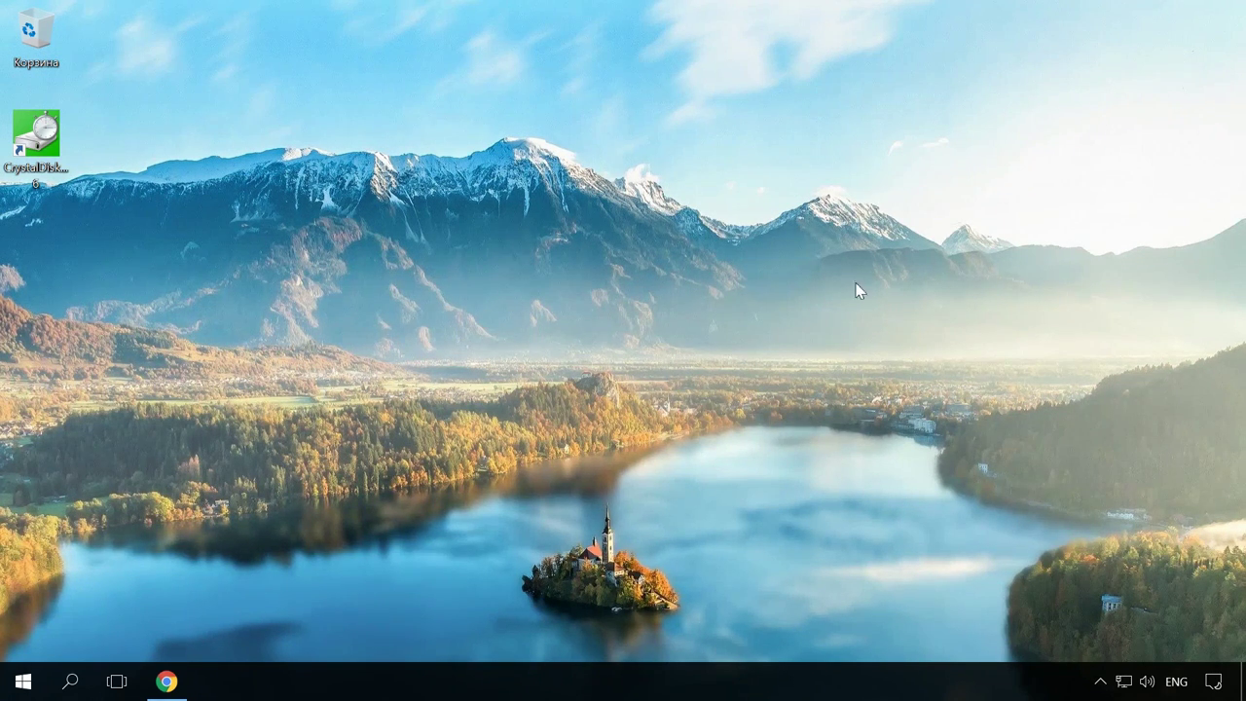
Switch to Chrome, download the freeware edition from the AMD Radeon RAMDisk page, and minimize the browser
left_click(166, 681)
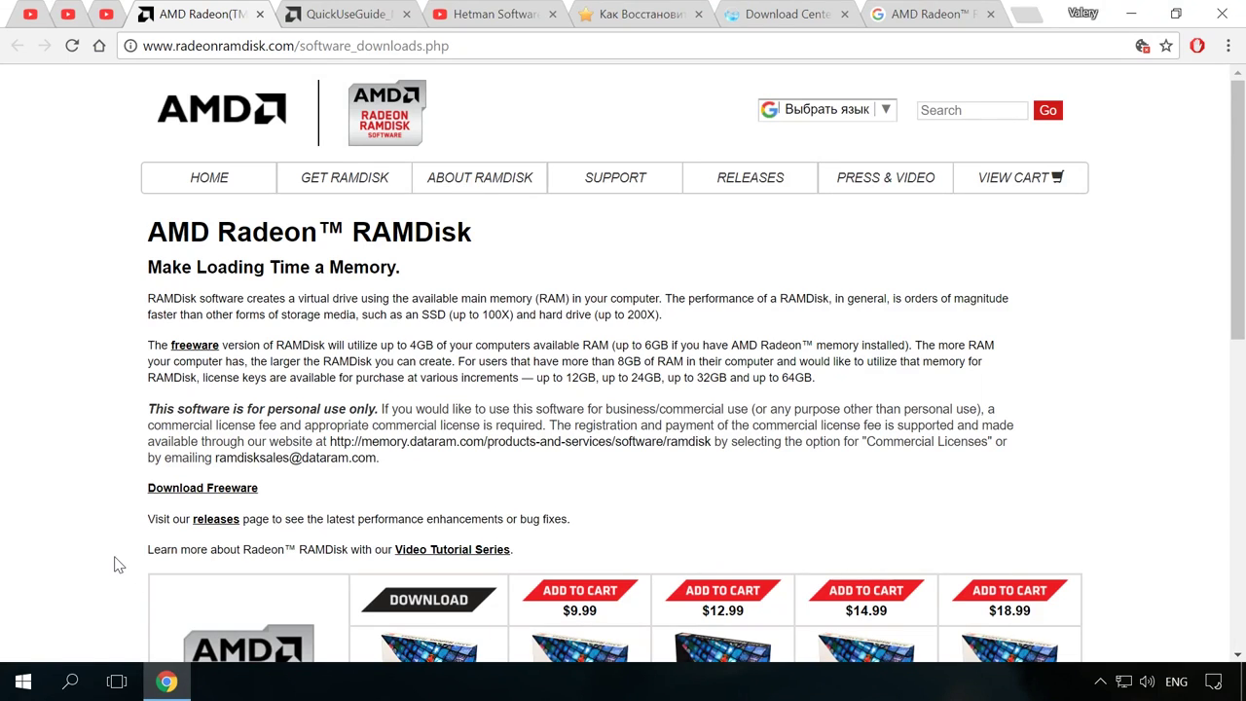
scroll(113, 557, "down", 2)
scroll(113, 557, "down", 4)
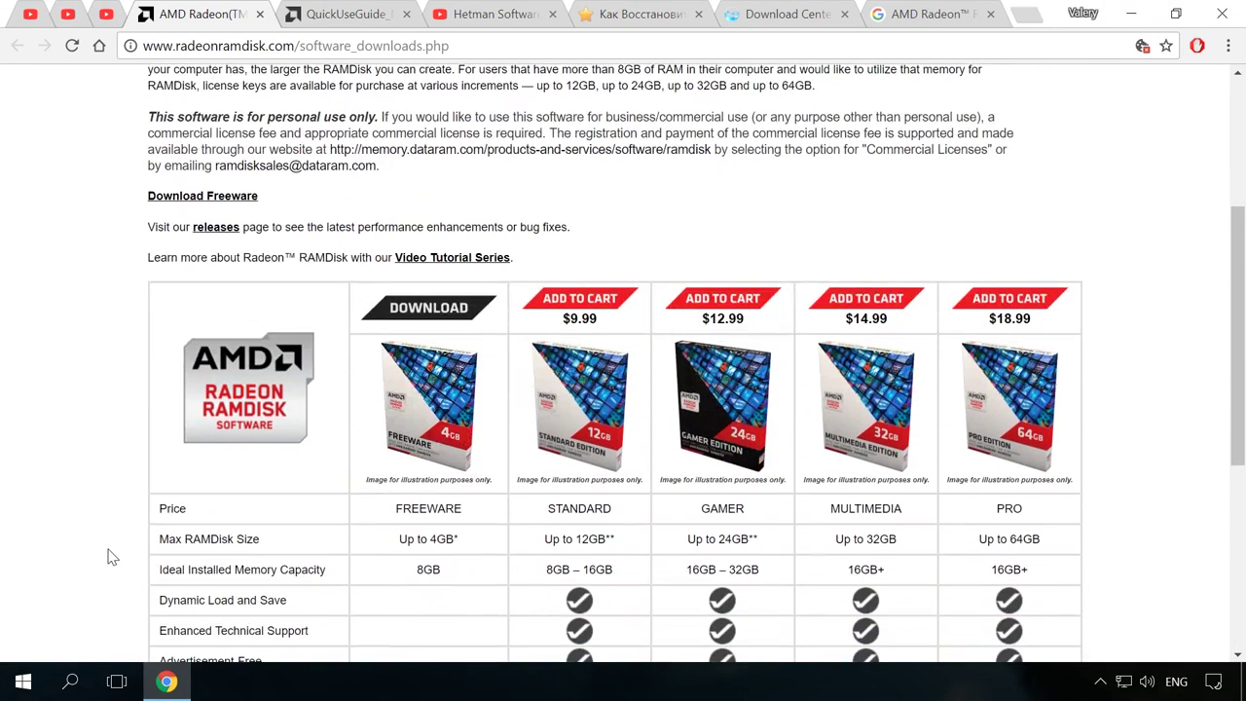
scroll(113, 556, "up", 2)
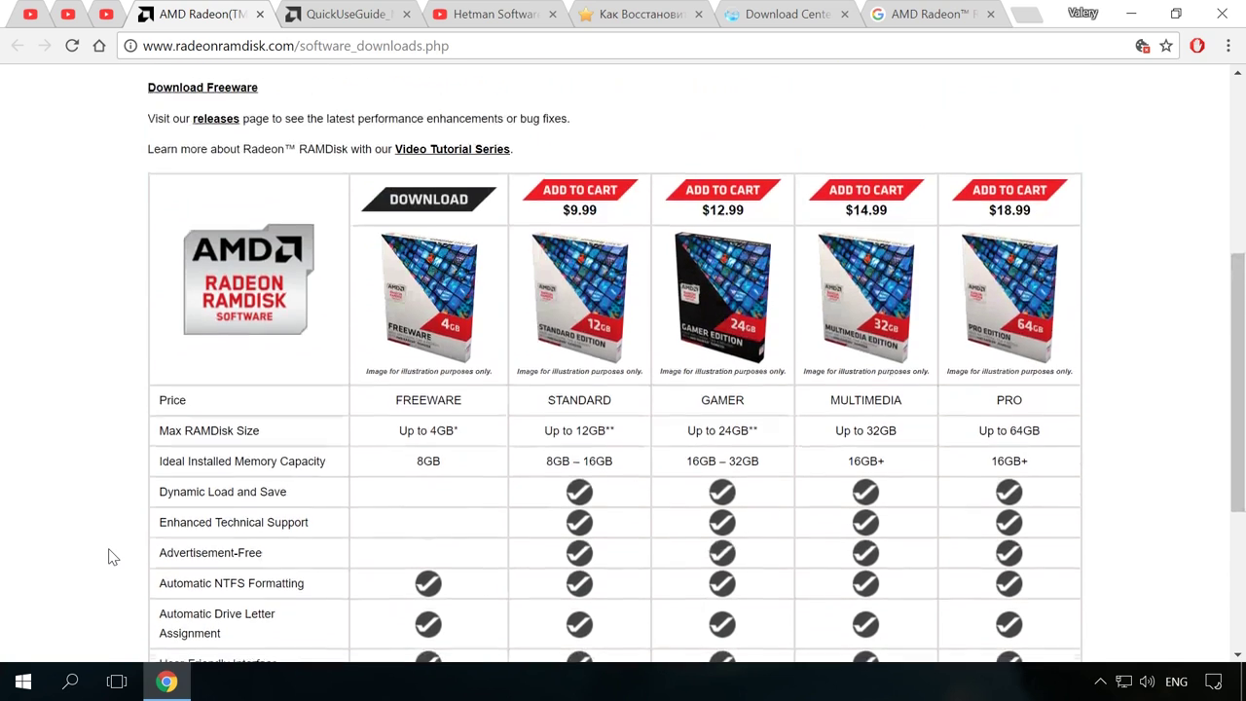
left_click(441, 220)
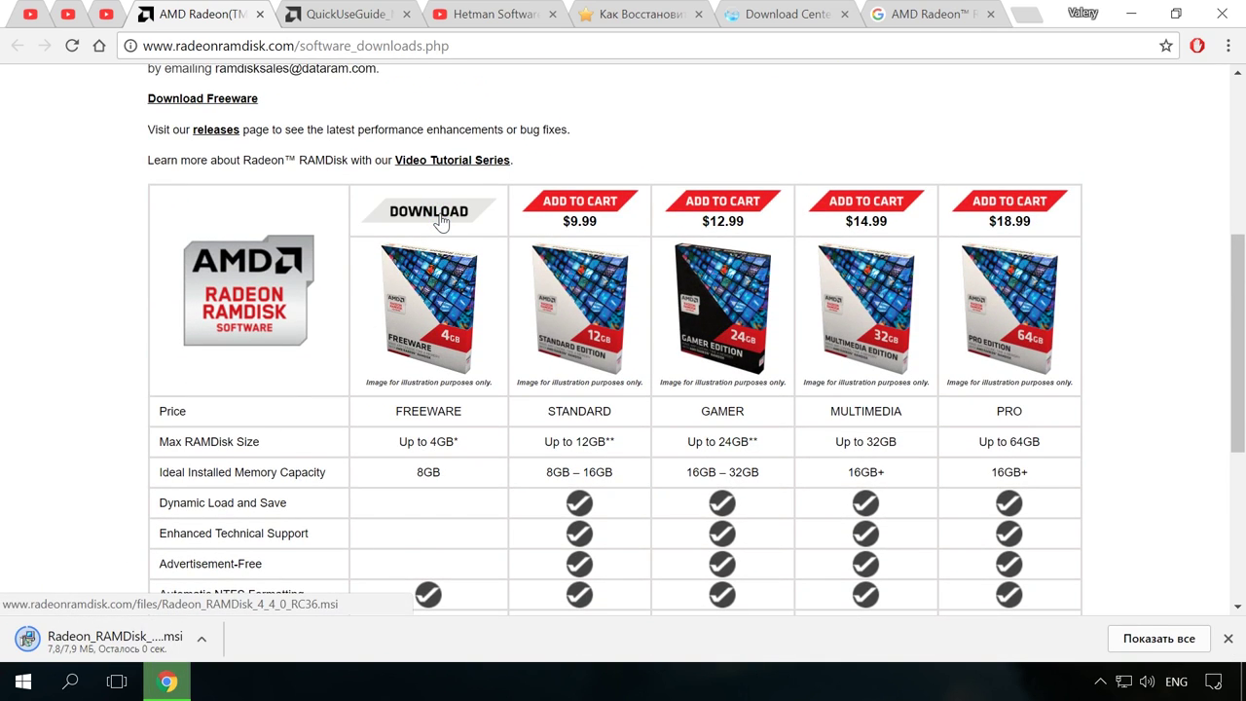
left_click(1132, 13)
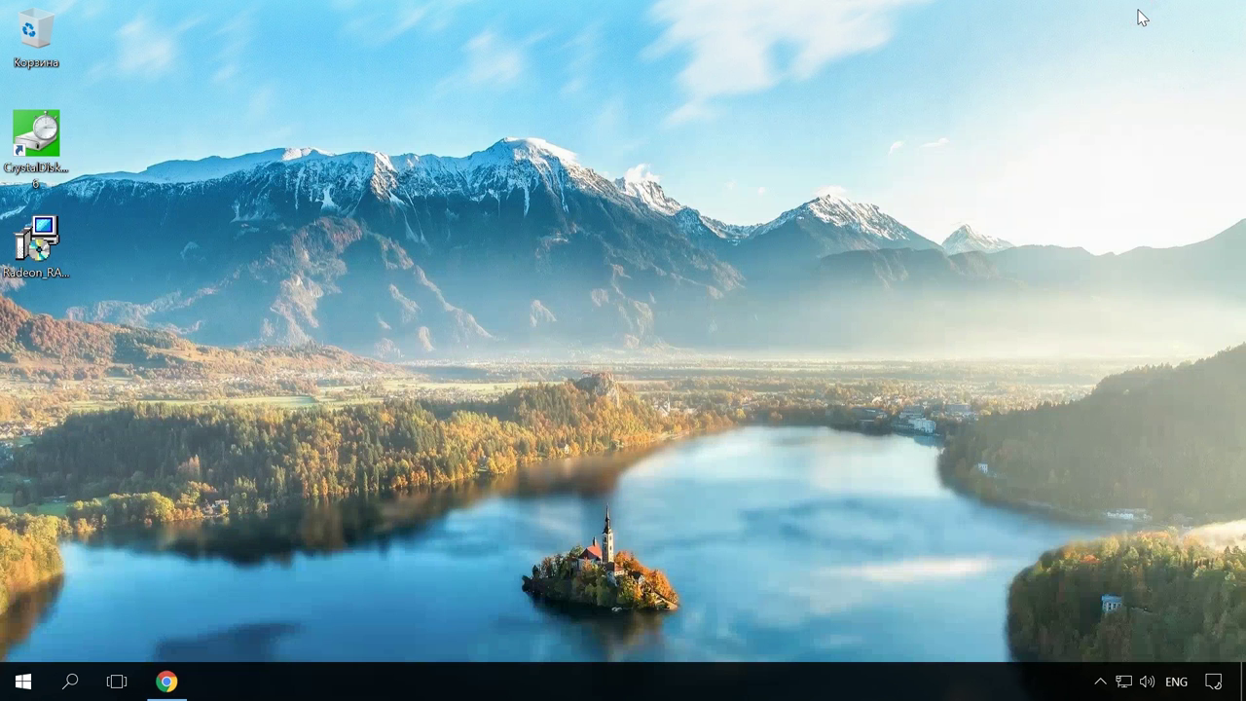
Install Radeon RAMDisk from the downloaded installer, accepting the license and default options, and finish setup without launching the program
left_click(37, 245)
double_click(35, 245)
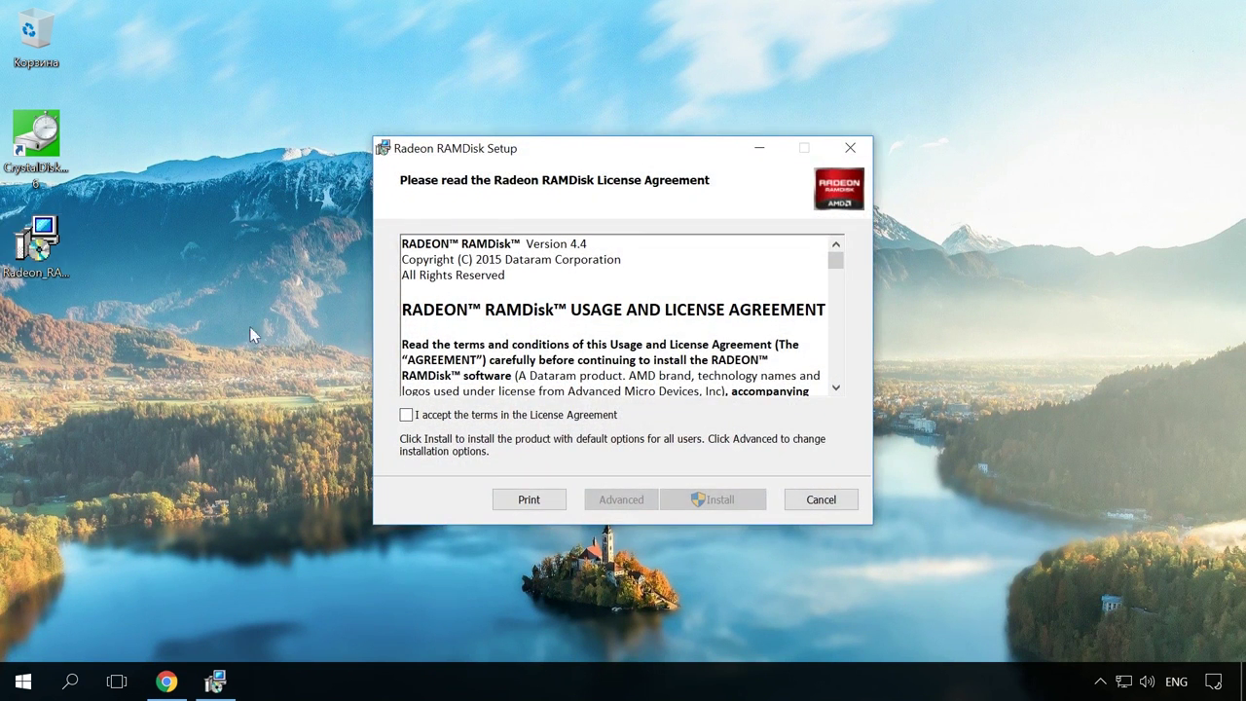
left_click(405, 415)
left_click(701, 500)
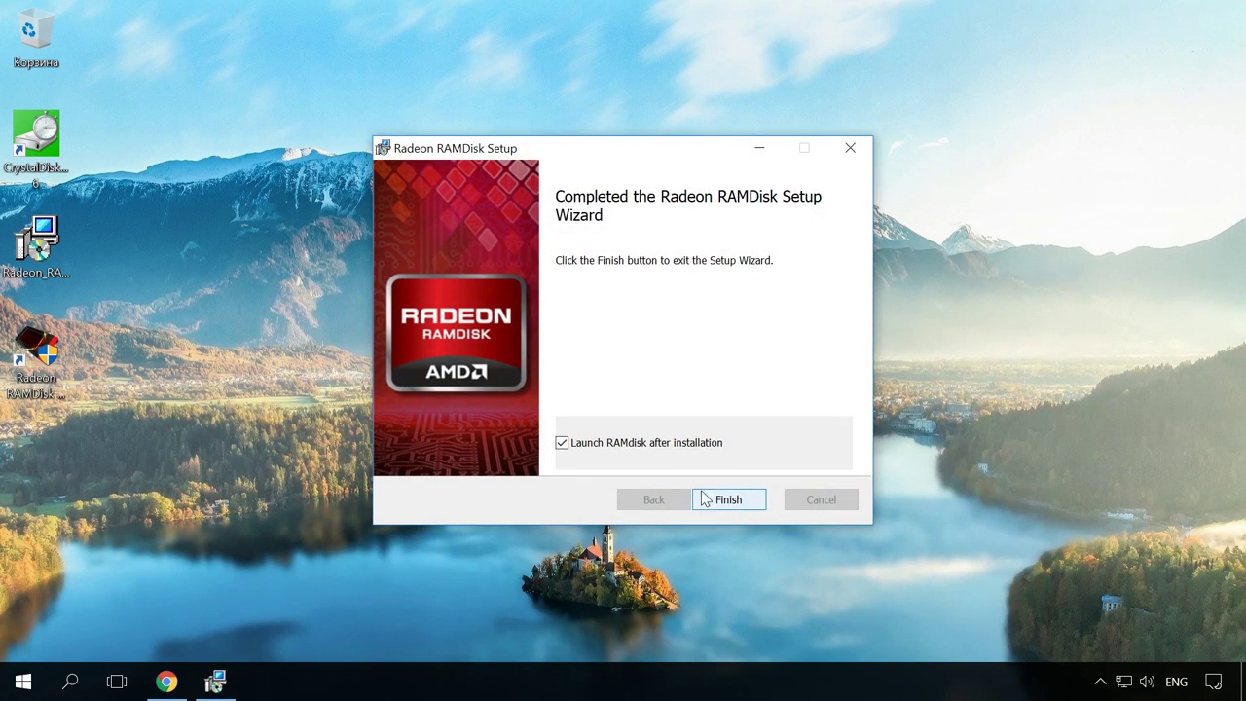
left_click(689, 446)
left_click(739, 502)
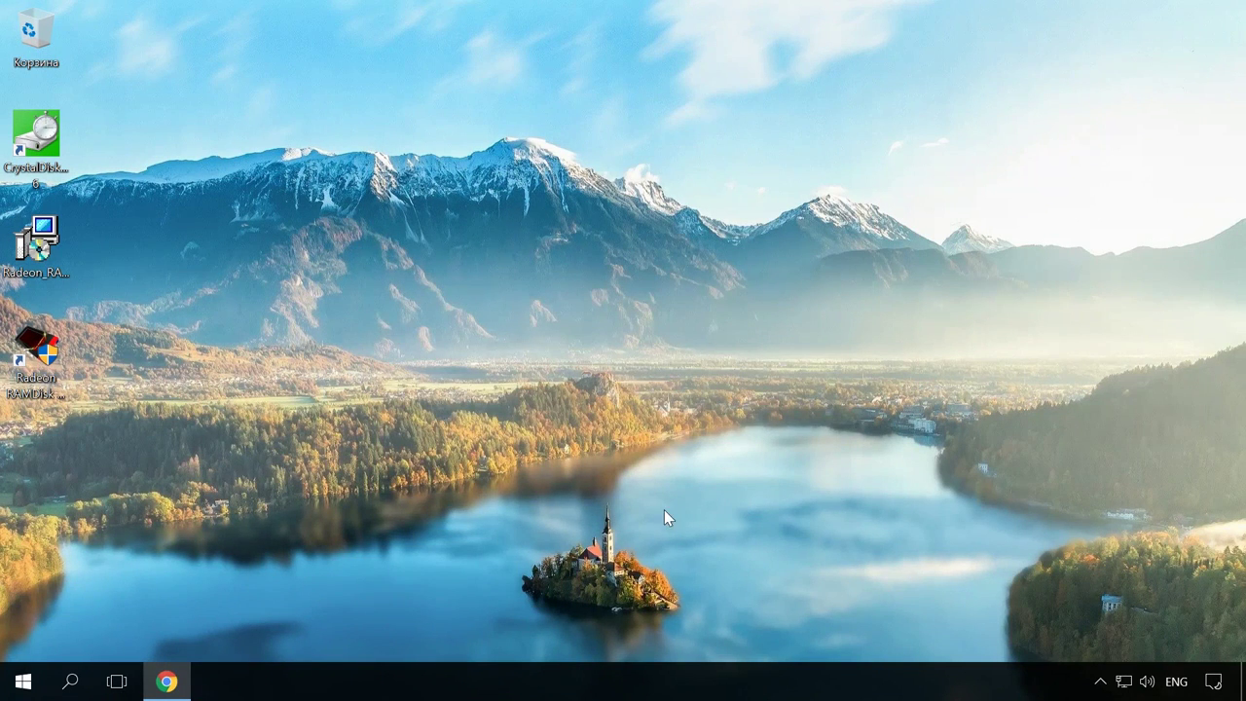
Launch the Radeon RAMDisk configuration utility from its desktop shortcut and set the disk size to 1024 MB
double_click(39, 348)
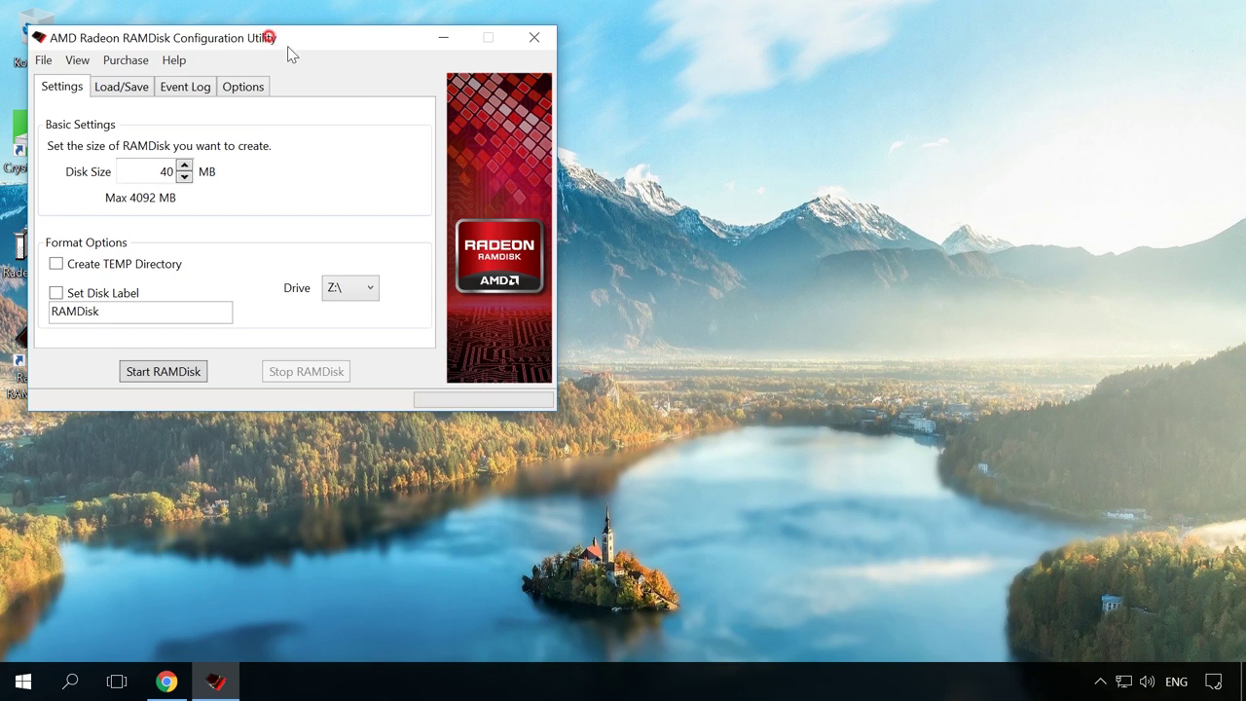
left_click_drag(274, 43, 617, 111)
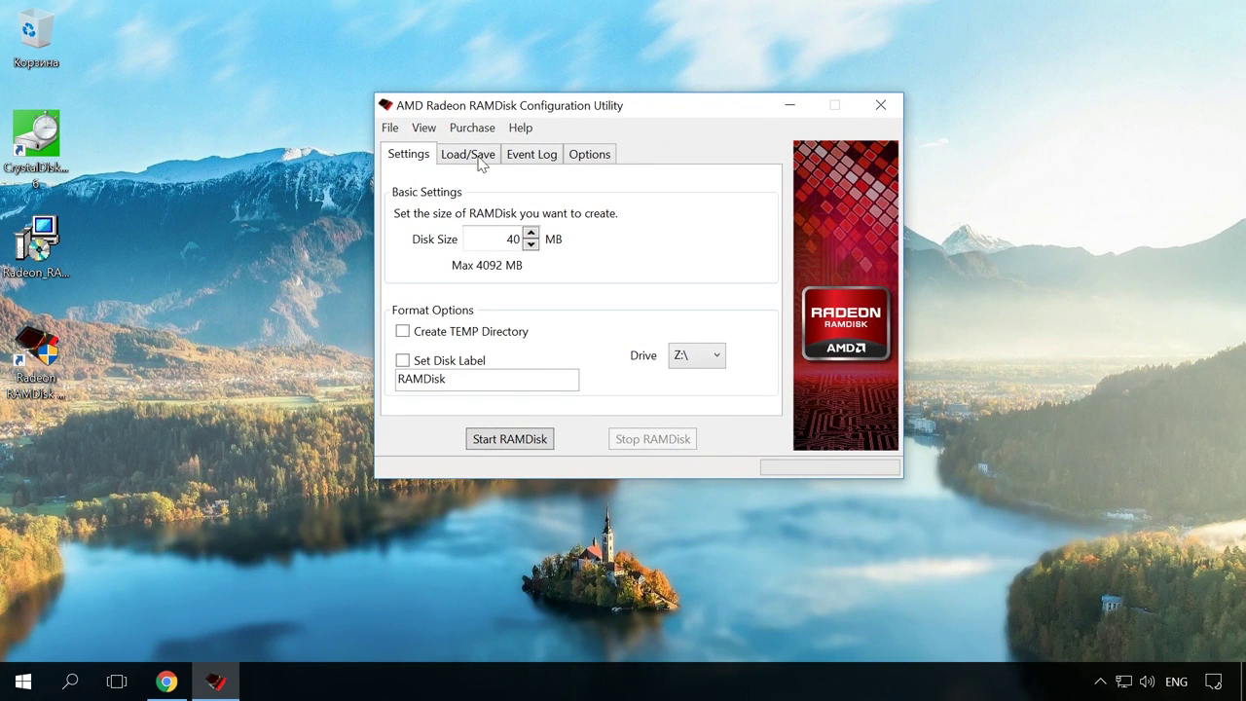
double_click(503, 240)
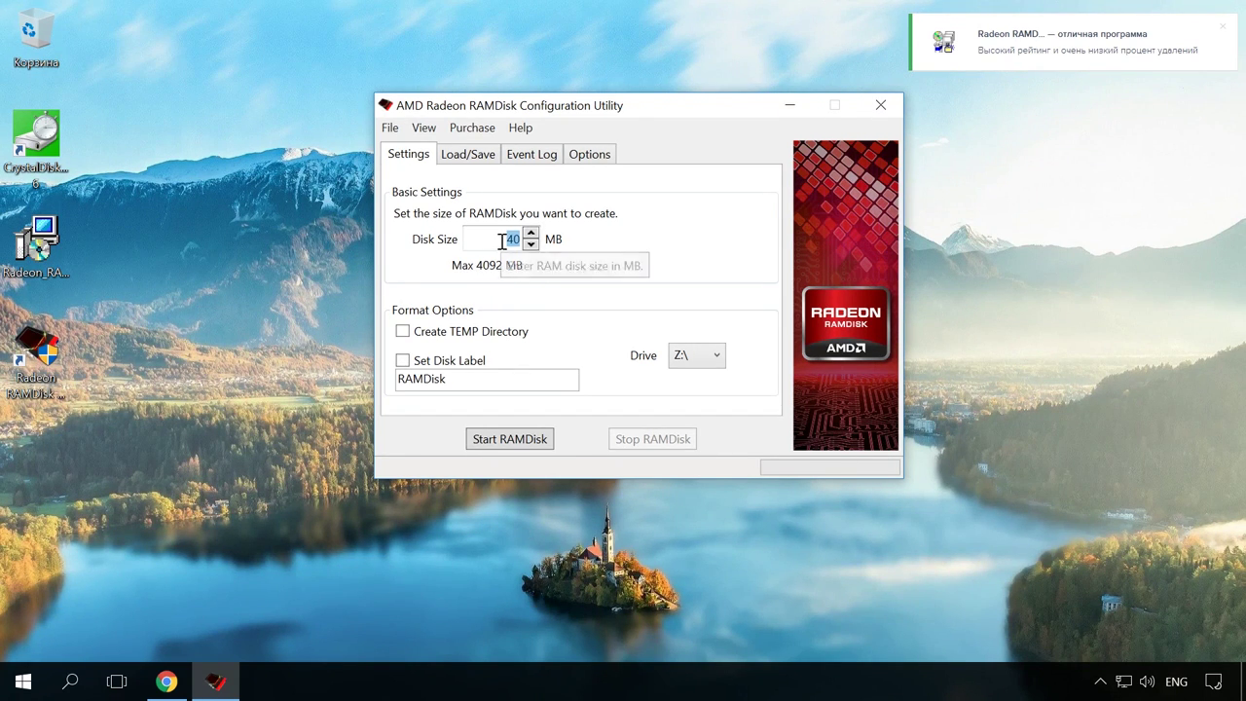
type("1024")
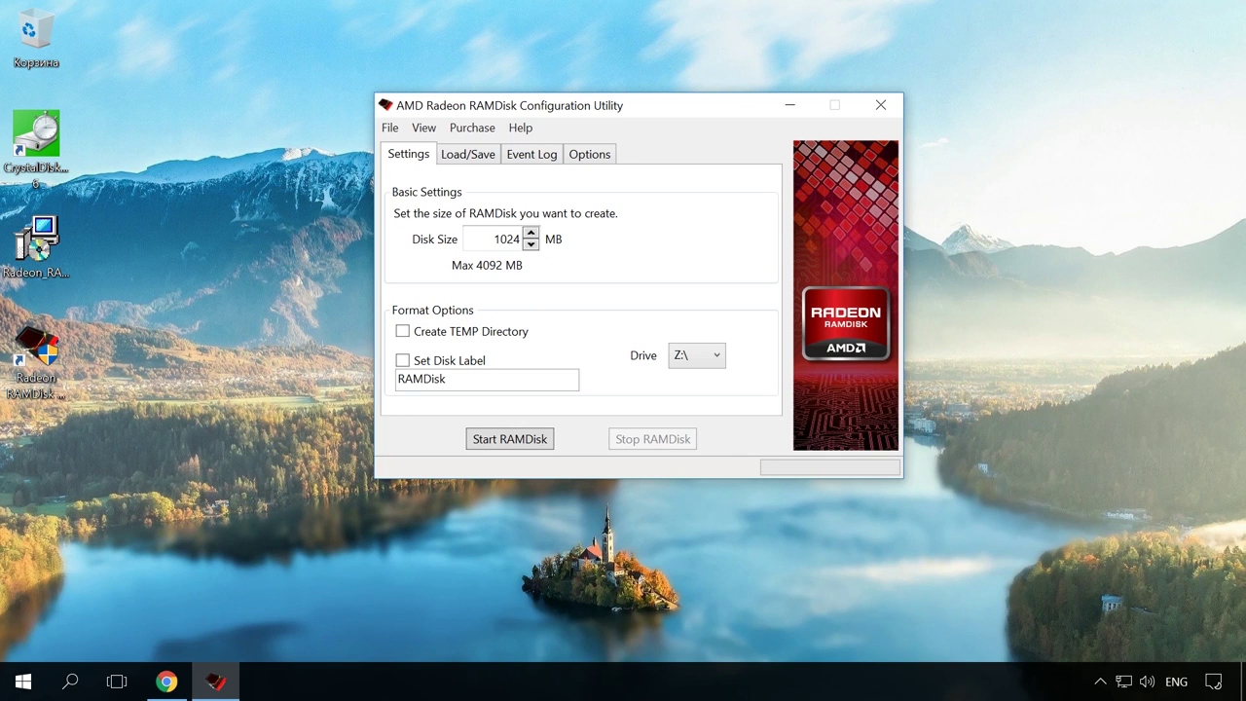
Enable the disk label RAMDisk and keep Z:\ as the drive letter
left_click(458, 377)
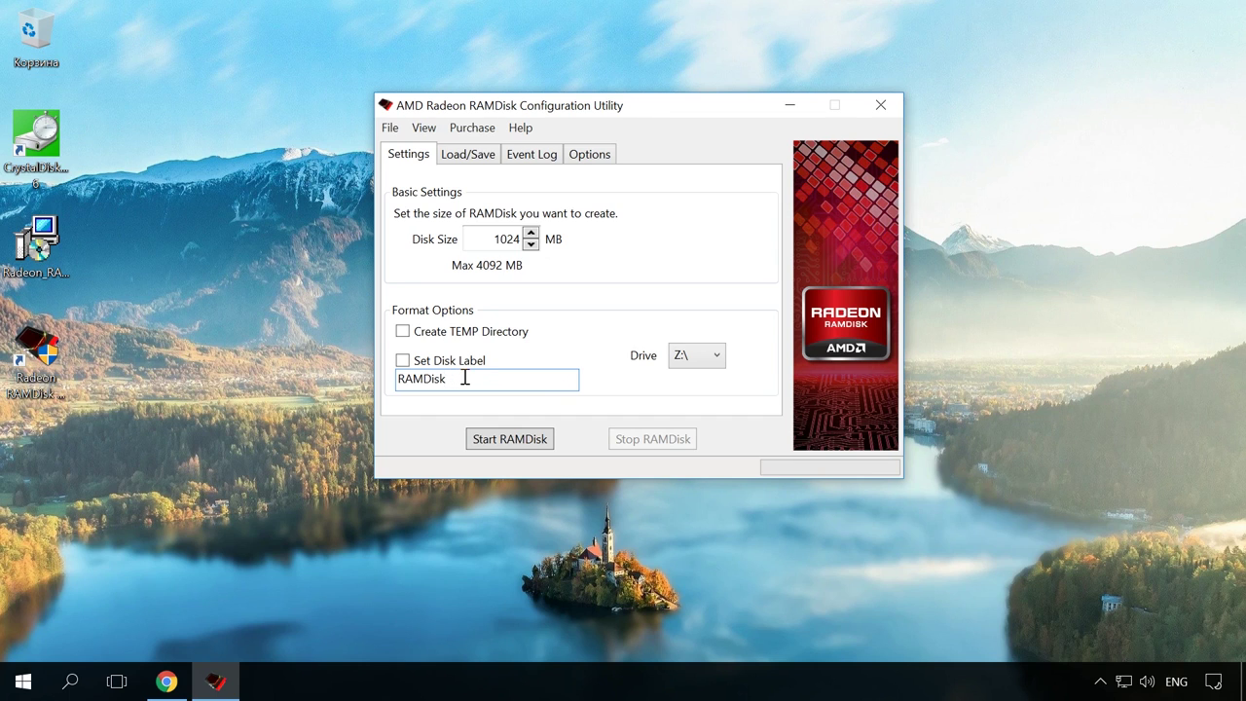
left_click(402, 360)
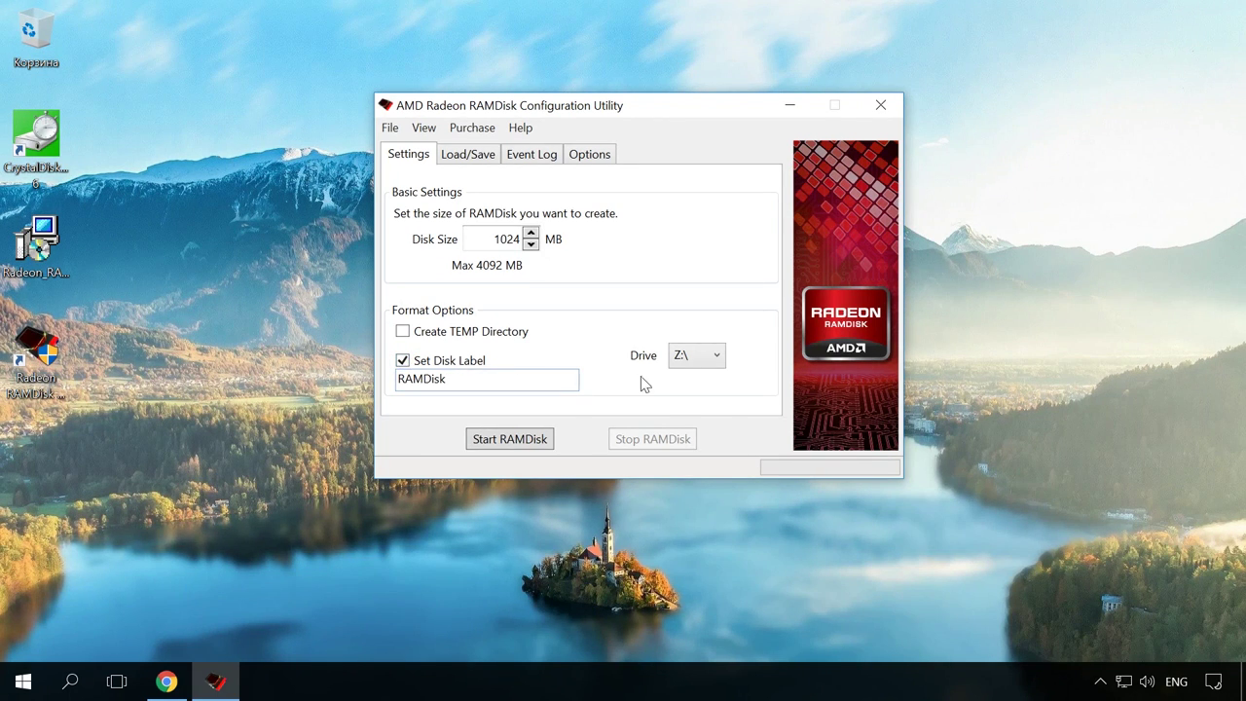
left_click(713, 358)
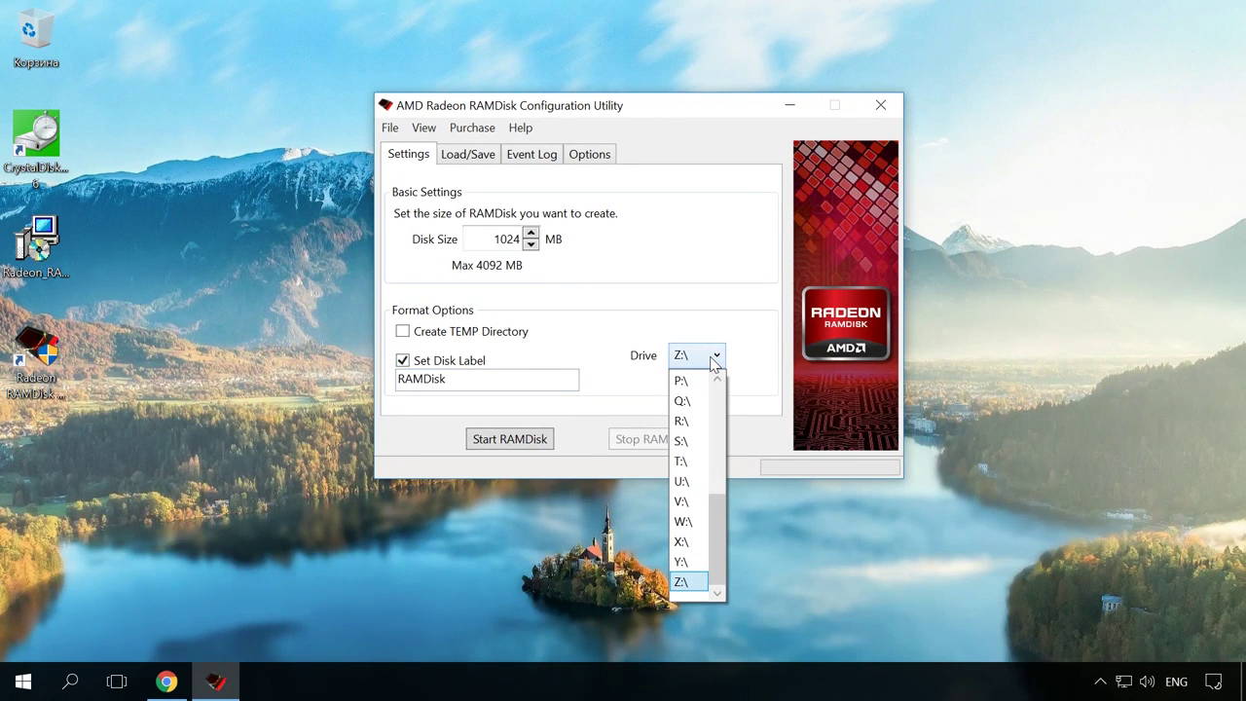
left_click(713, 358)
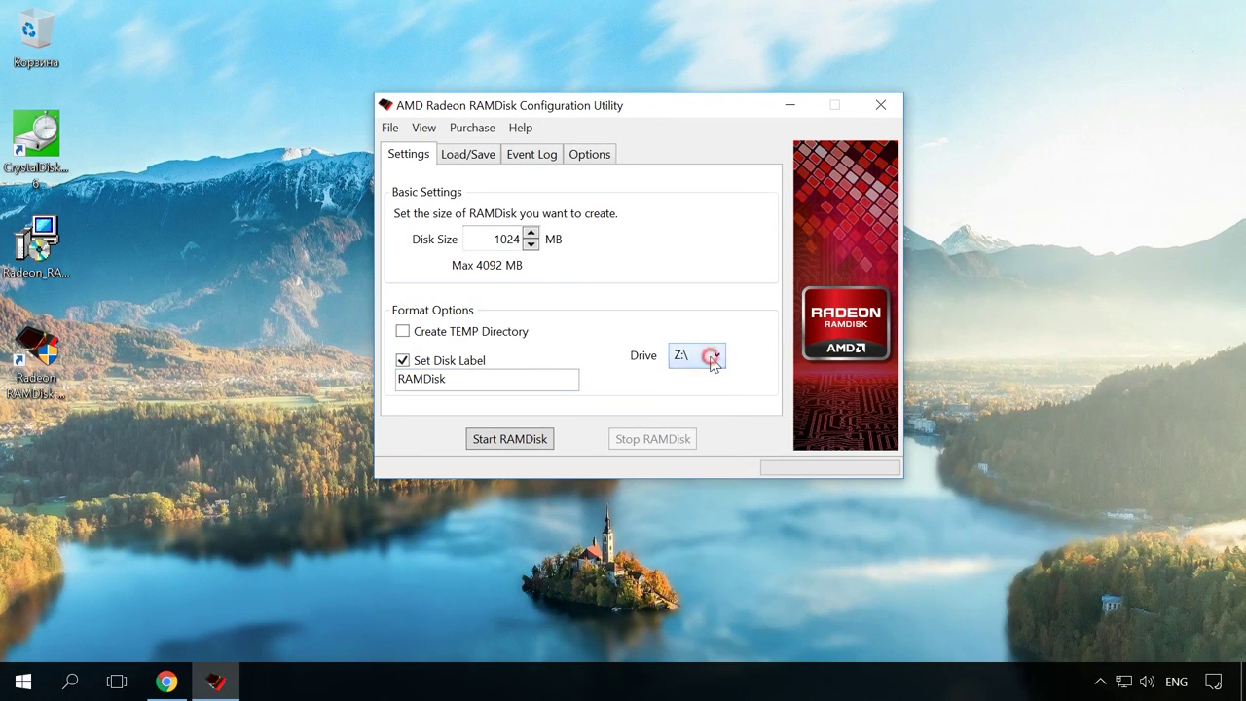
Choose to create a new disk with the image file C:\RAMDisk.img and enable saving the disk image at shutdown
left_click(477, 157)
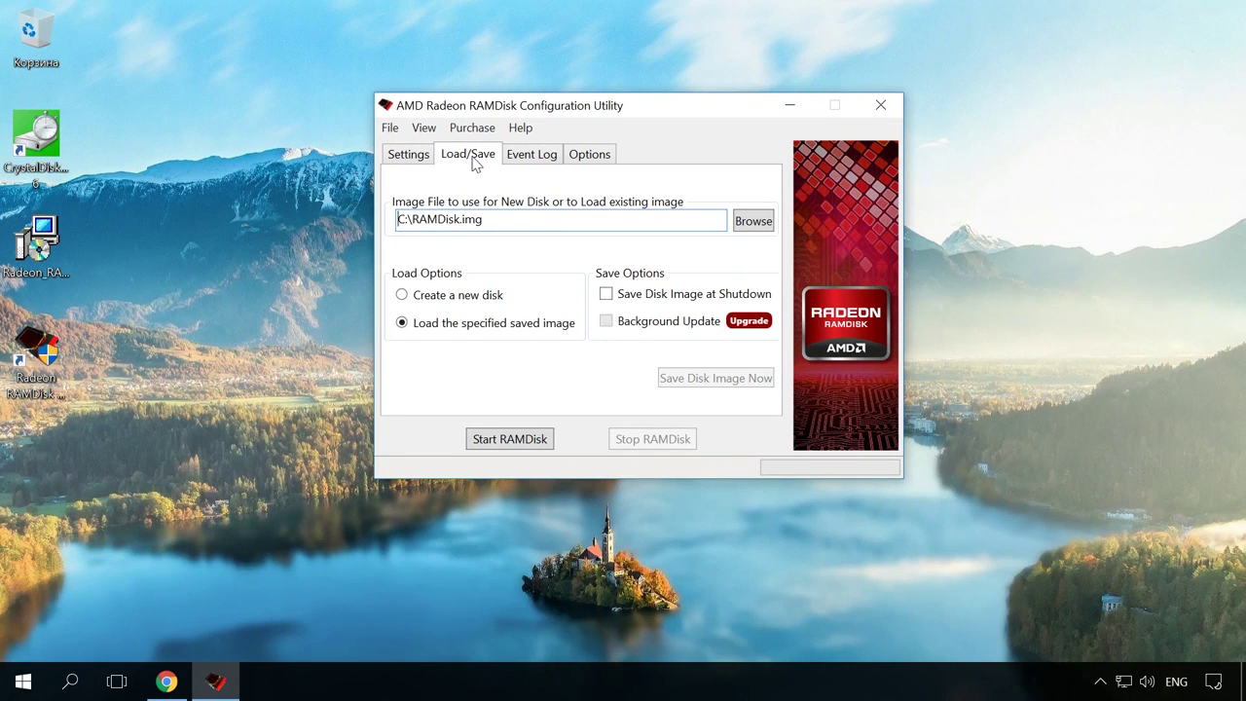
left_click(490, 220)
left_click(401, 295)
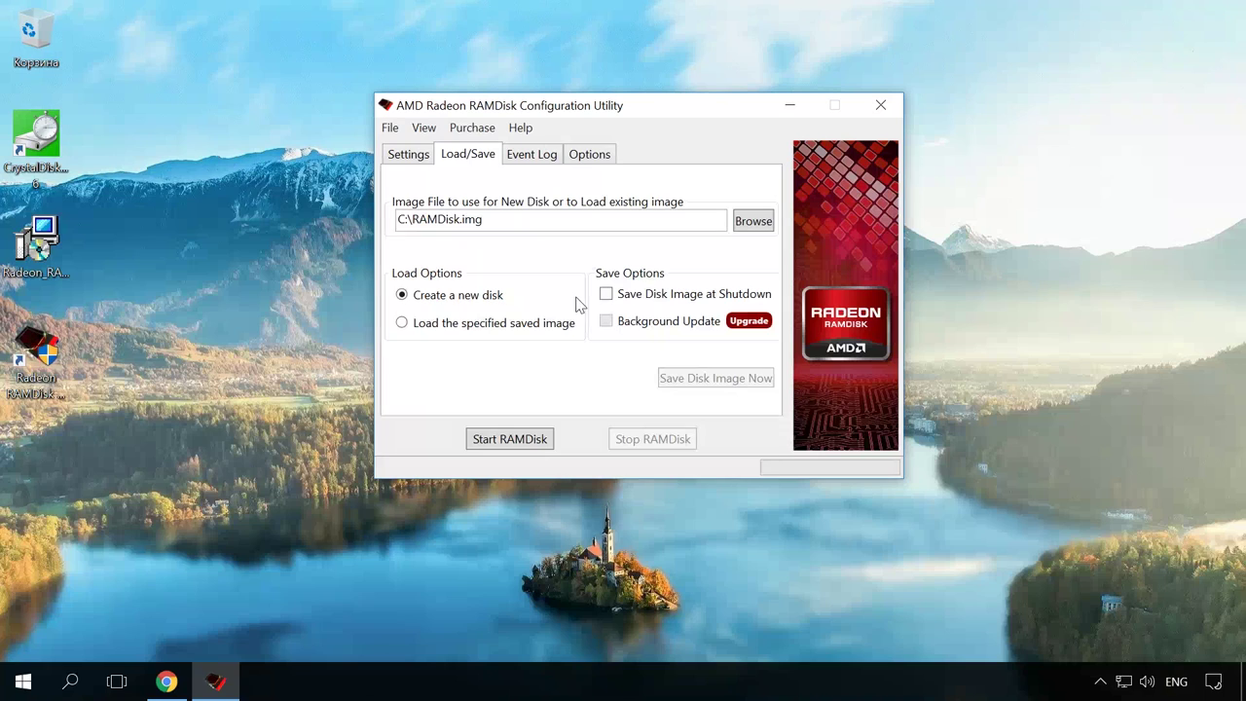
left_click(605, 294)
left_click(596, 154)
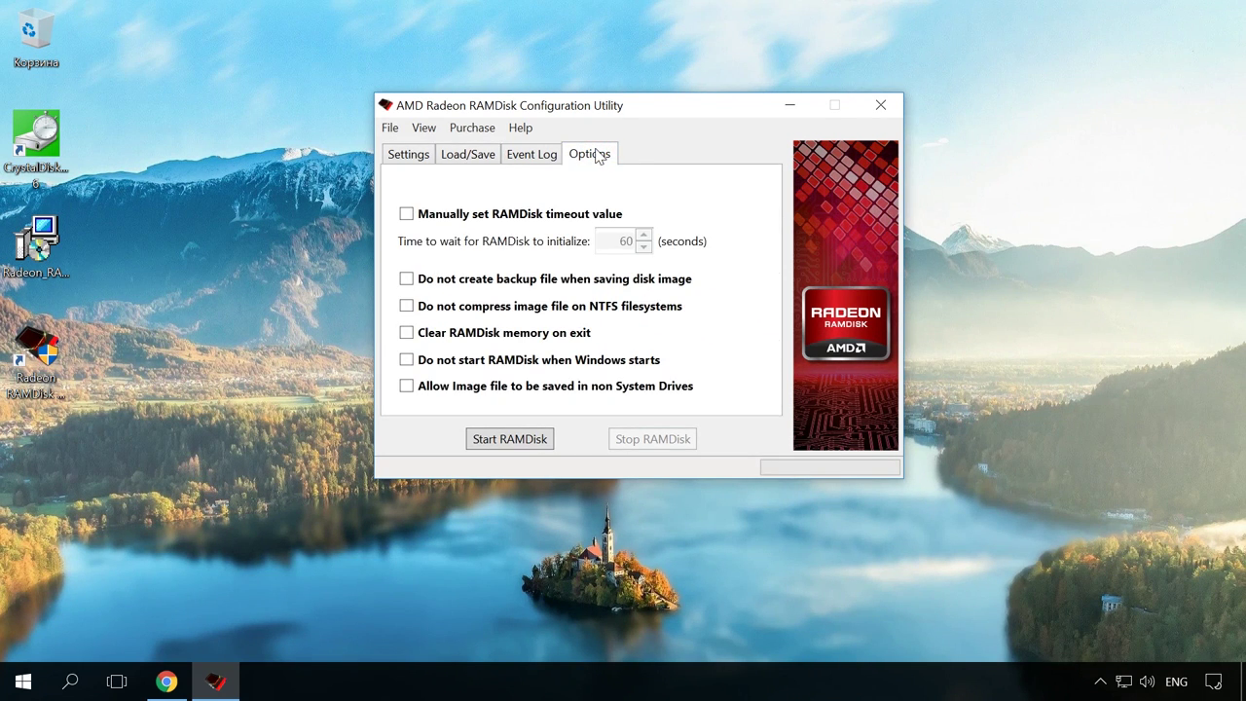
left_click(407, 387)
left_click(407, 387)
left_click(407, 361)
left_click(407, 360)
Start the RAMDisk with the chosen settings and close the configuration utility
left_click(517, 440)
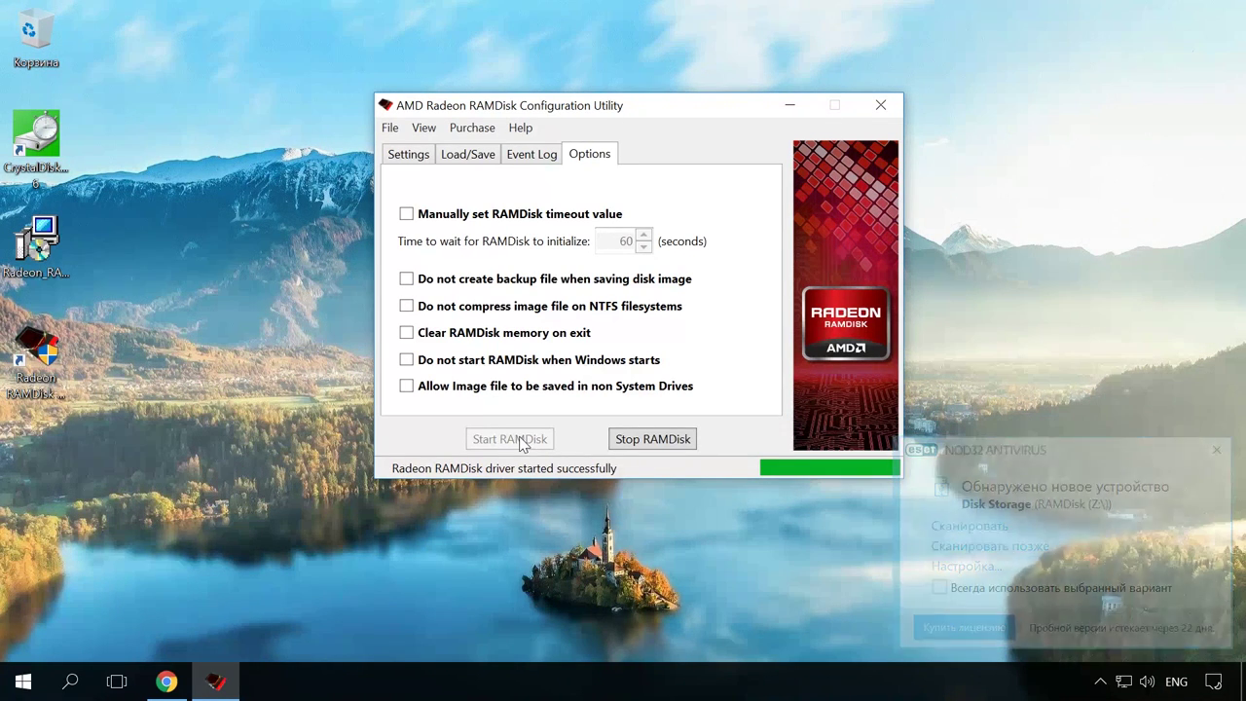
left_click(881, 104)
Show the computer's drives in File Explorer and open RAMDisk (Z:) to inspect its contents
key("super+e")
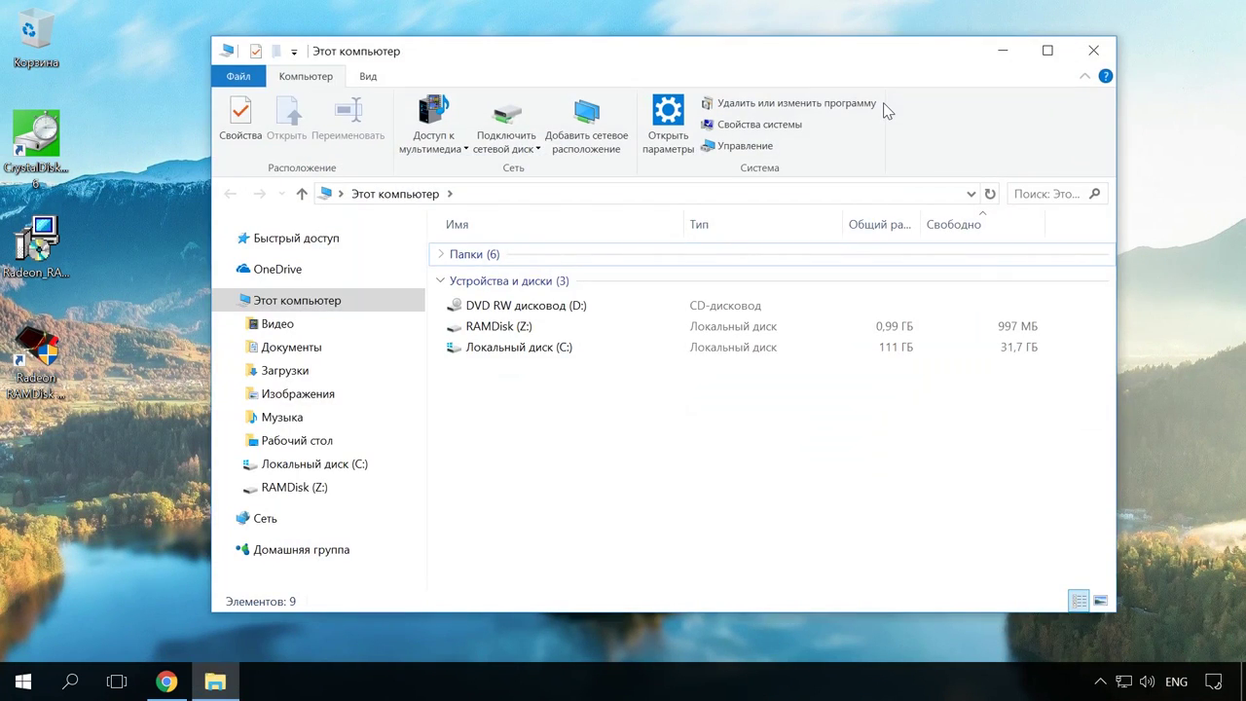
left_click(517, 328)
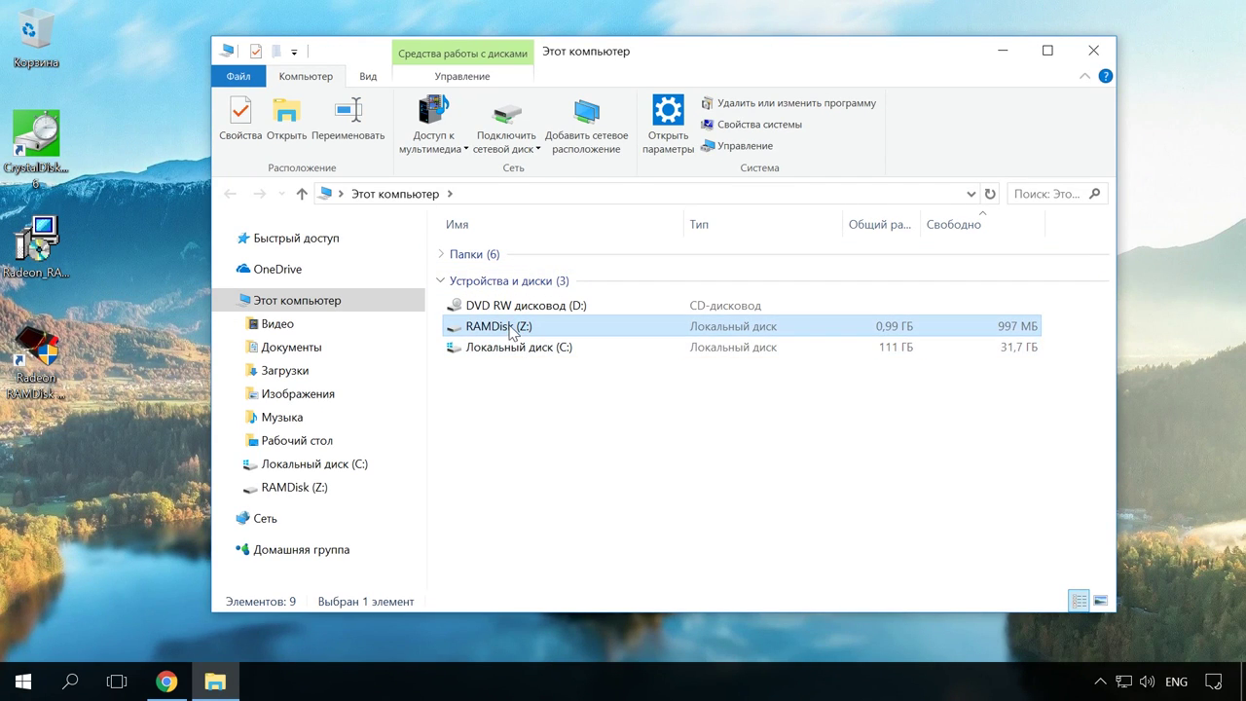
double_click(513, 329)
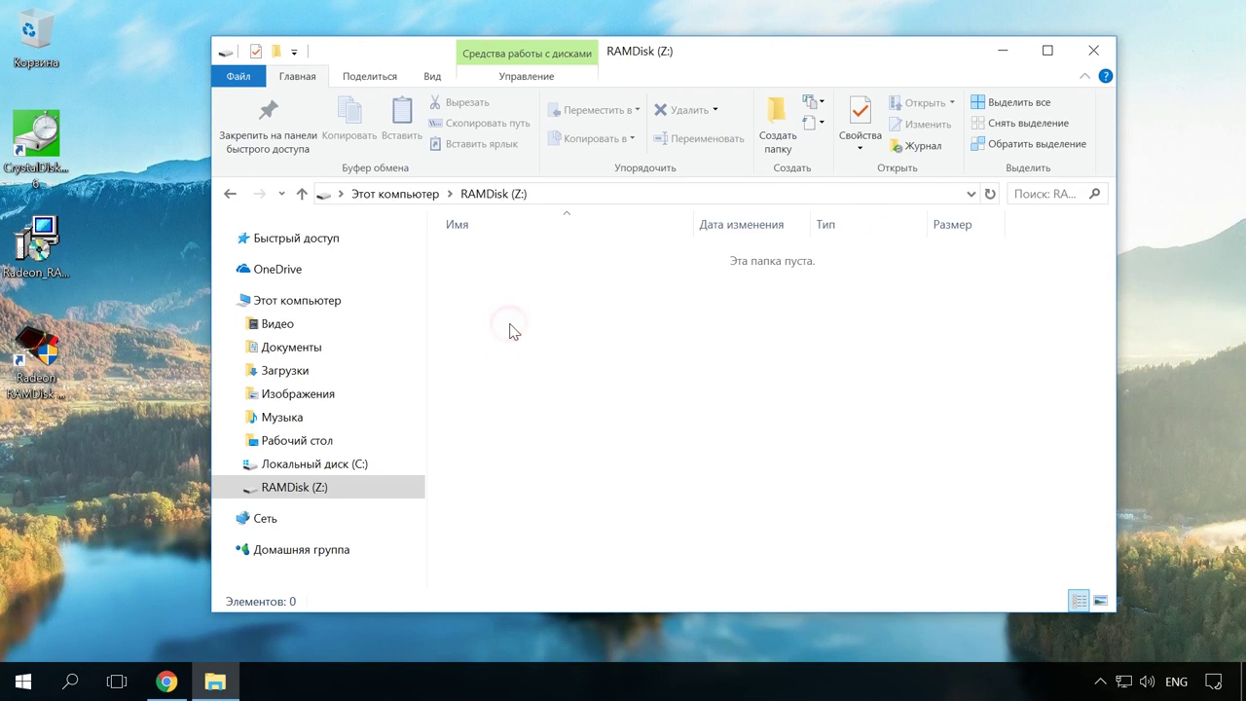
Return to the drive list, open local disk C: and inspect the RAMDisk.img and RAMDisk.img.bak files
left_click(302, 194)
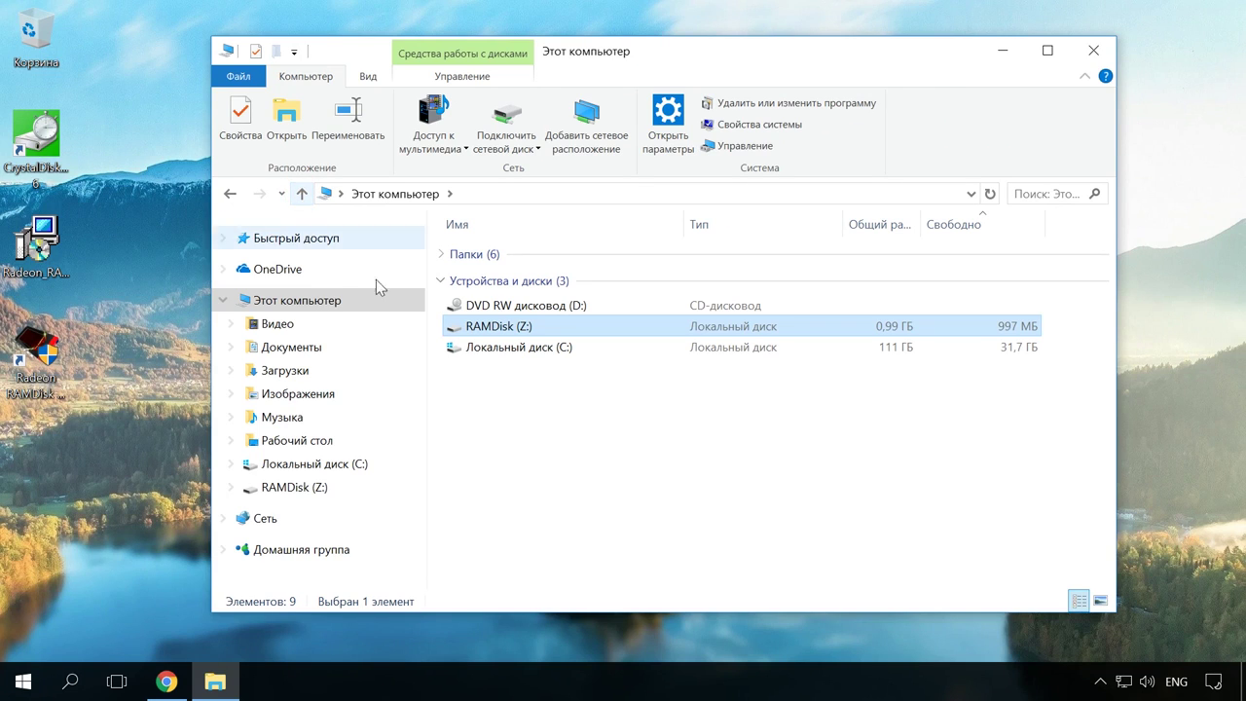
double_click(542, 353)
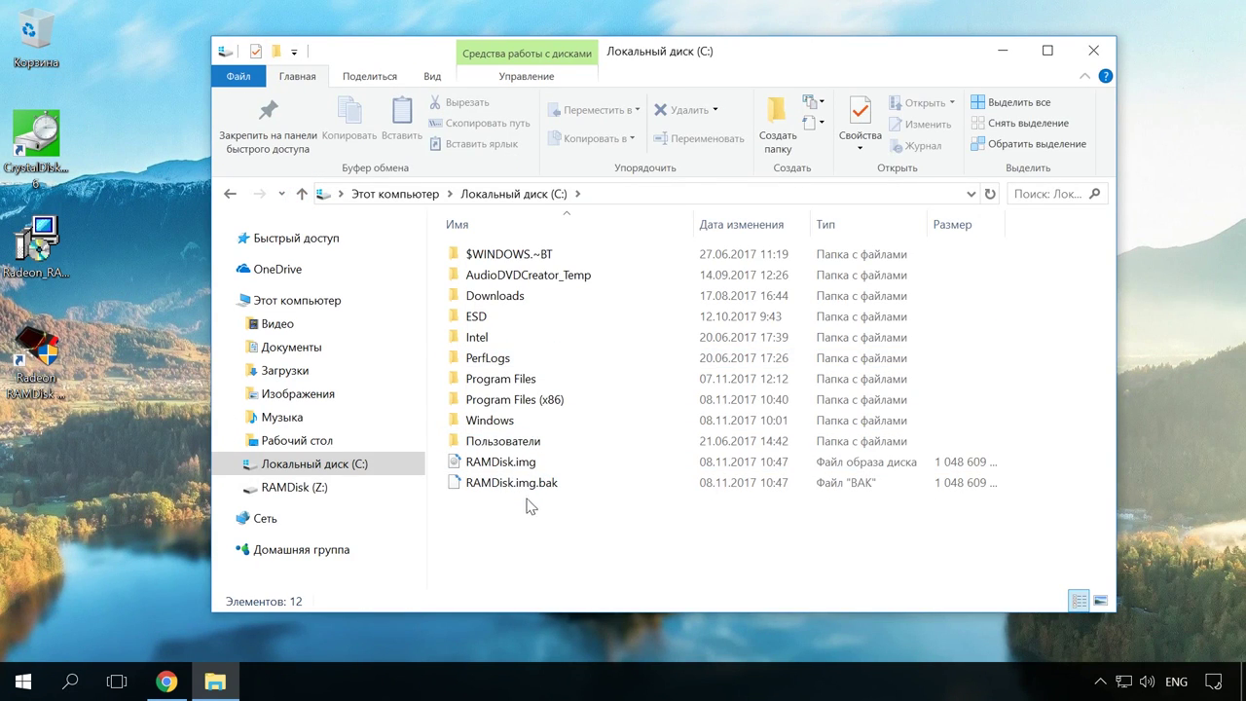
left_click(516, 491)
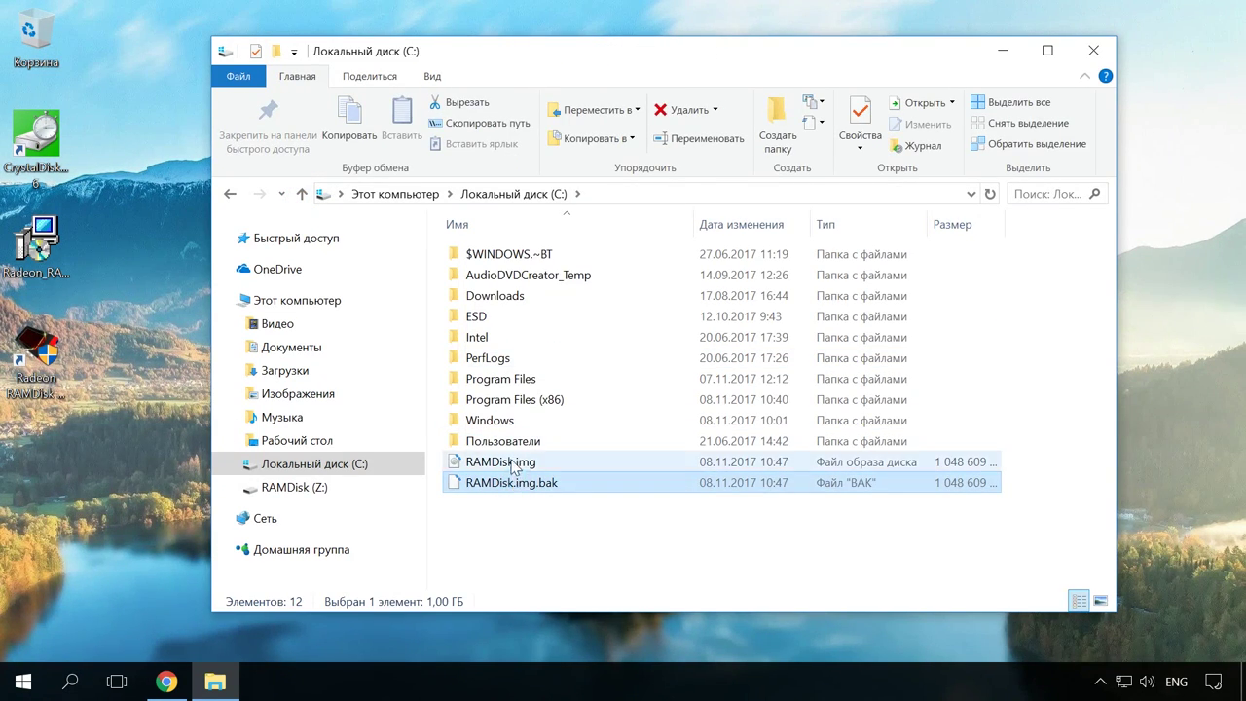
left_click(513, 464)
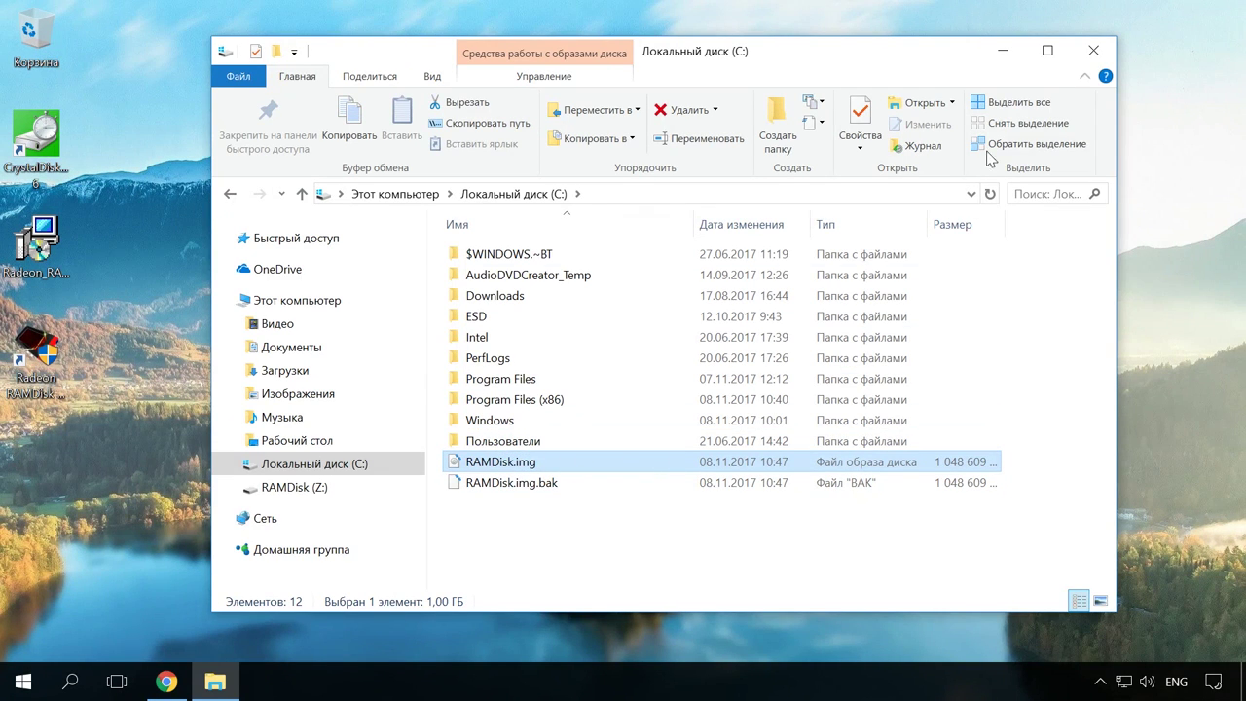
Close the window showing local disk C: and restart the computer
left_click(1087, 58)
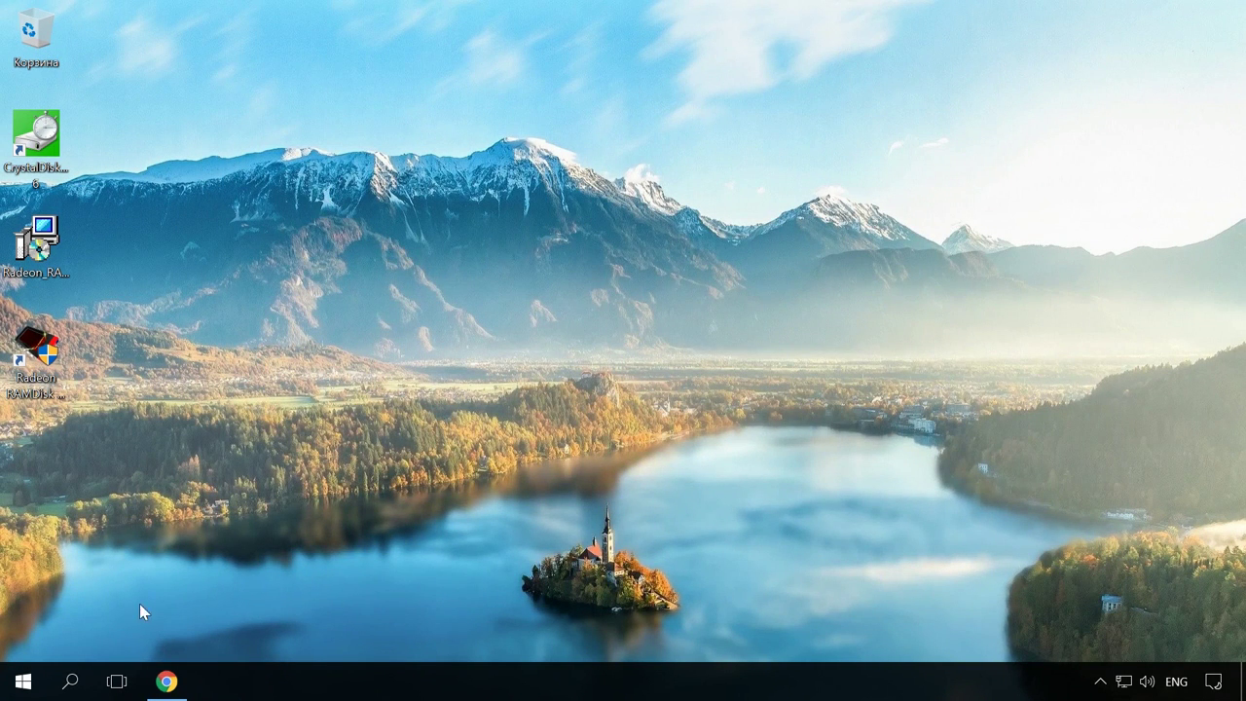
right_click(13, 687)
mouse_move(123, 633)
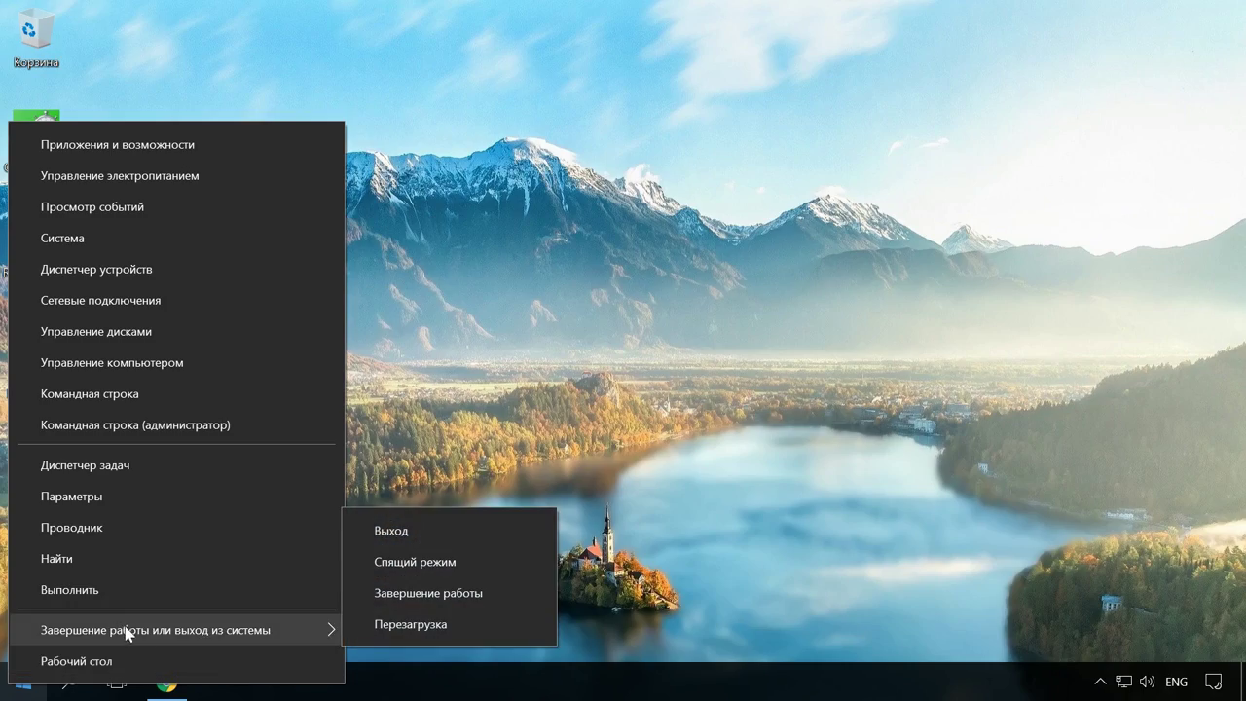
left_click(422, 628)
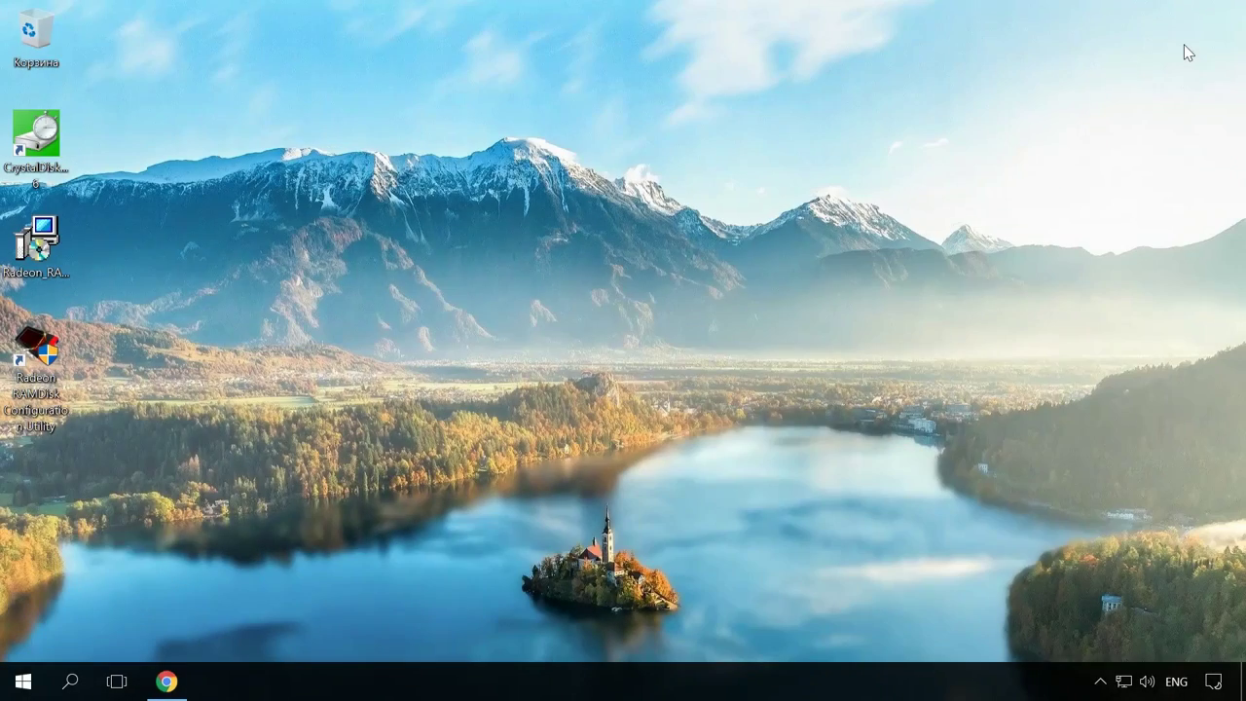
Show the computer's drives in File Explorer, check RAMDisk (Z:) after the restart, and close the window
key("super+e")
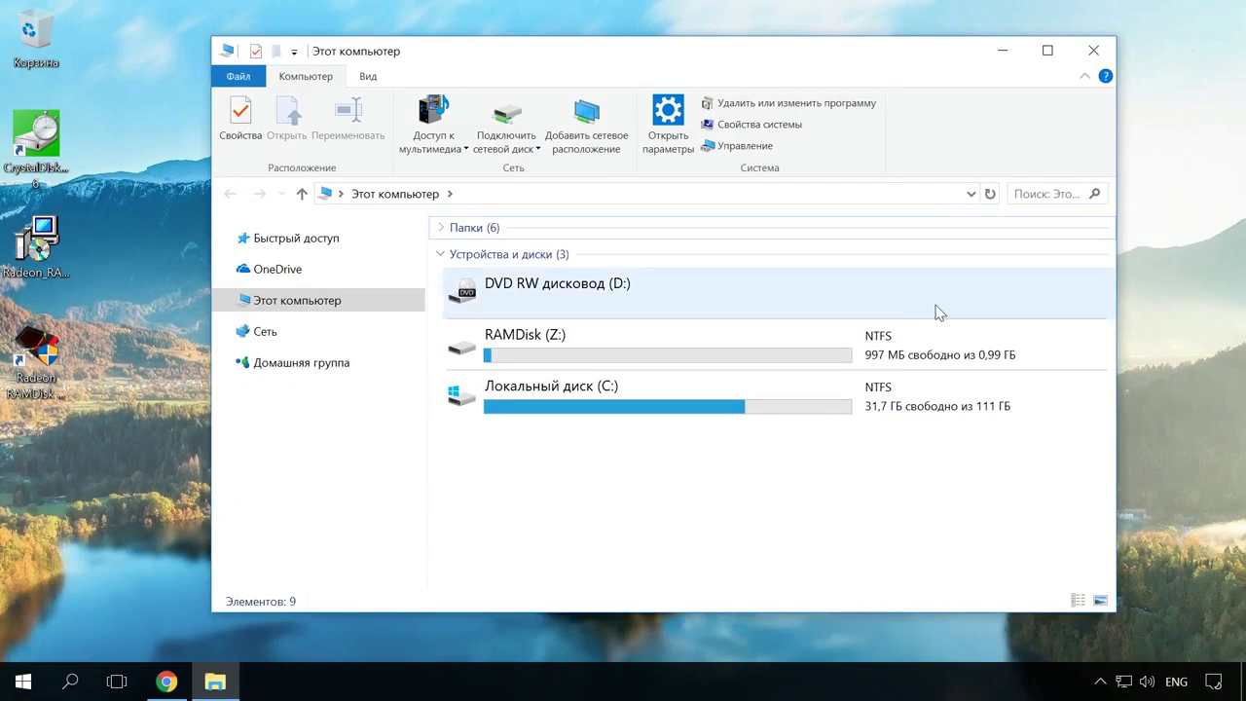
left_click(793, 343)
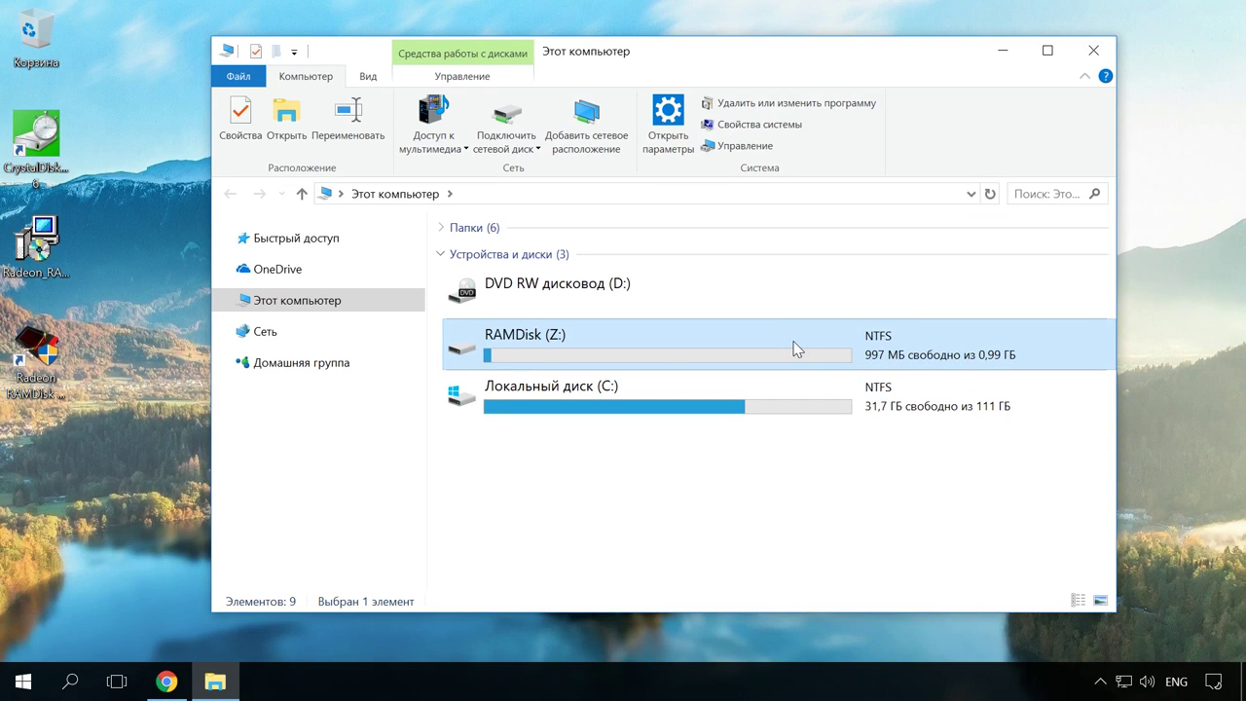
left_click(1096, 50)
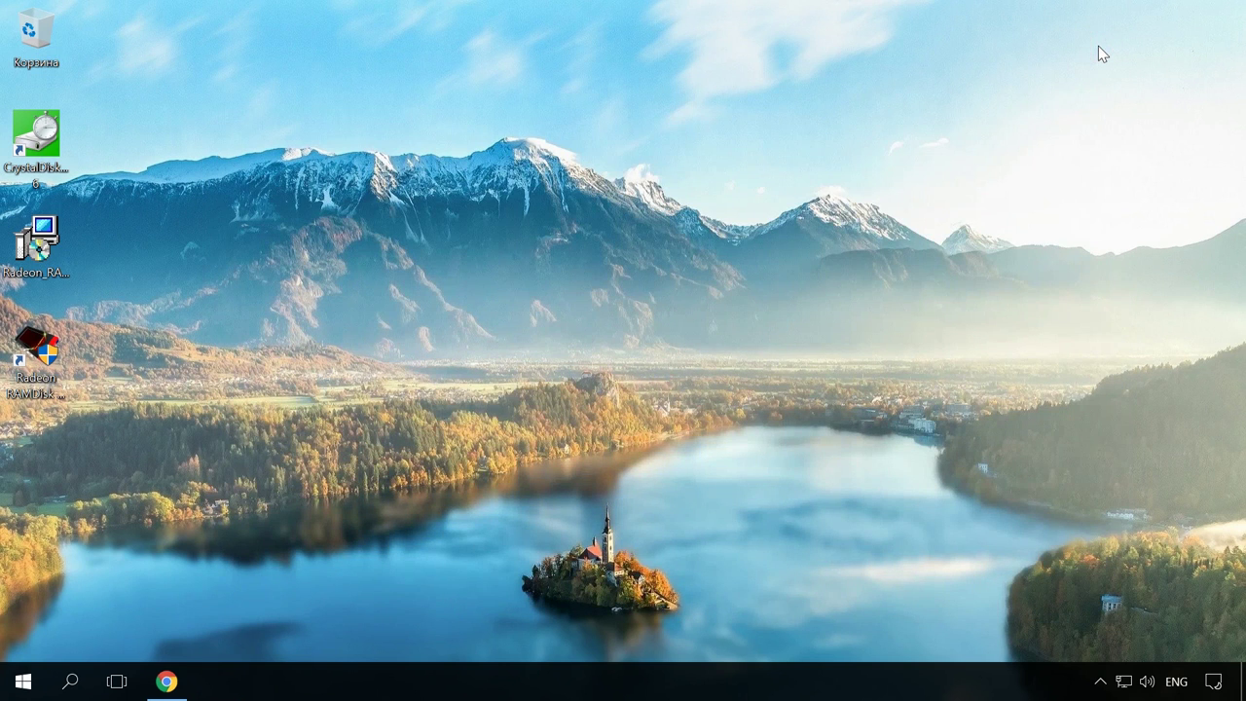
Open two CrystalDiskMark windows and arrange them side by side
double_click(36, 134)
double_click(35, 134)
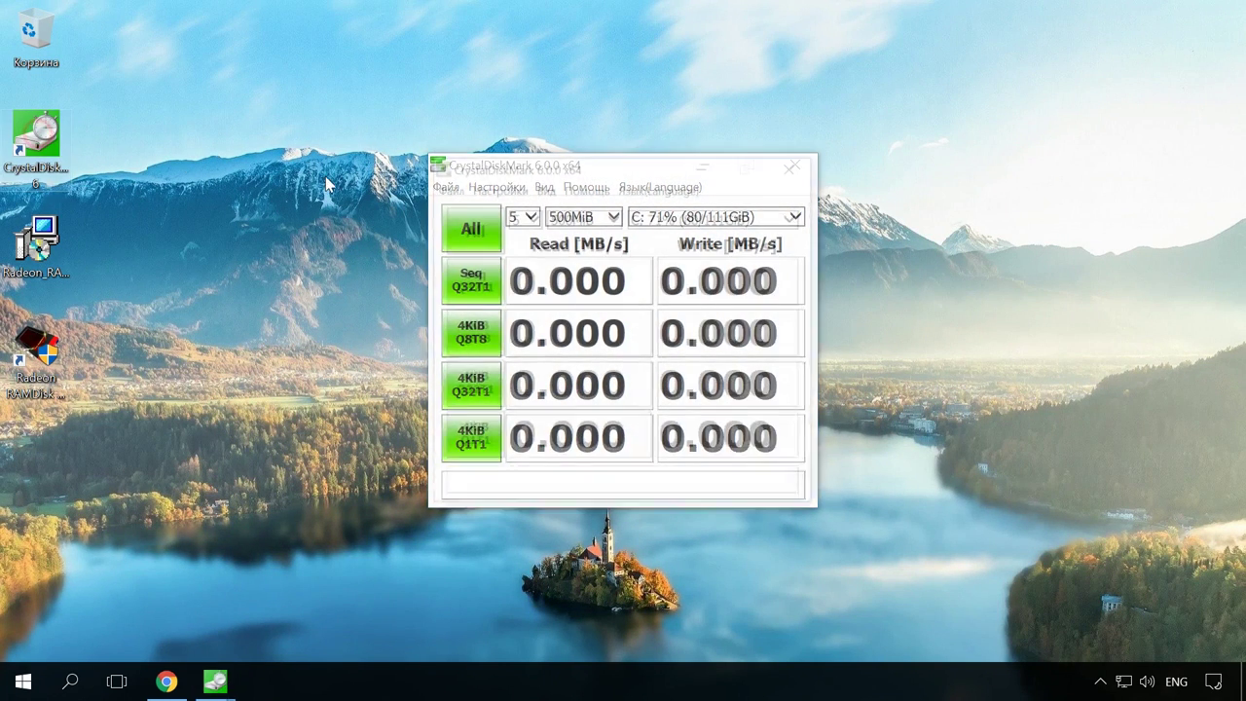
left_click_drag(508, 165, 750, 170)
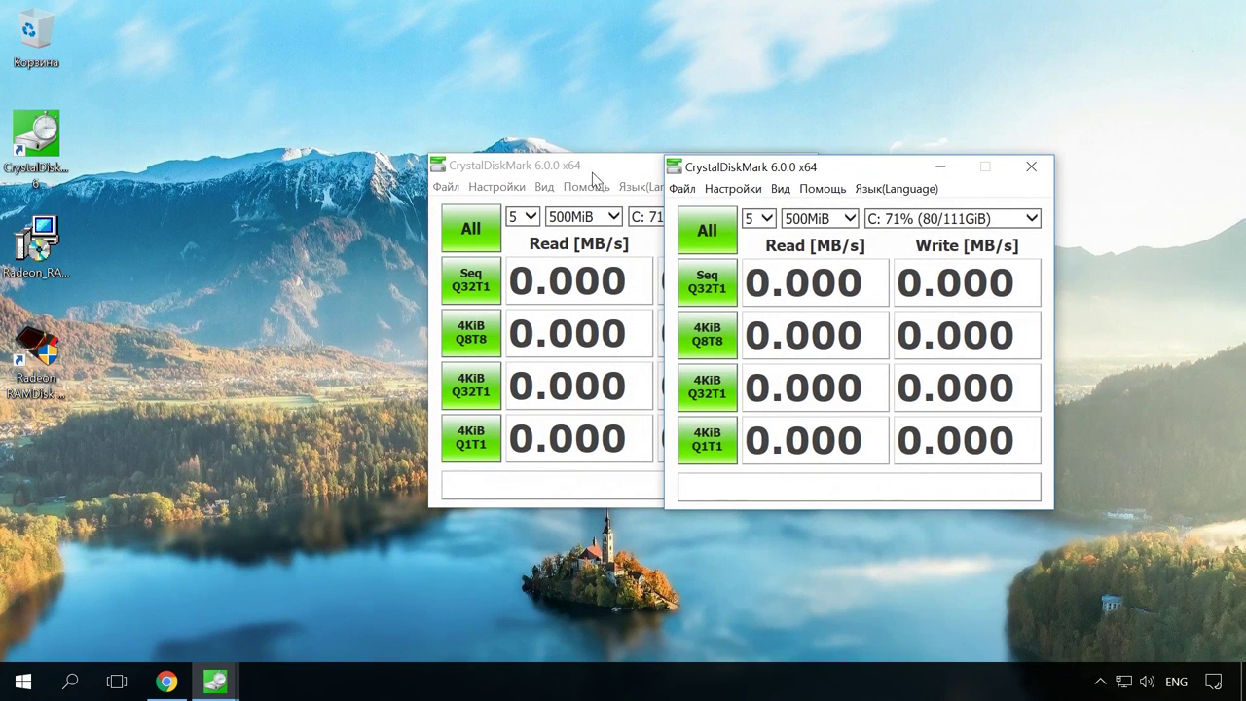
left_click_drag(589, 173, 369, 176)
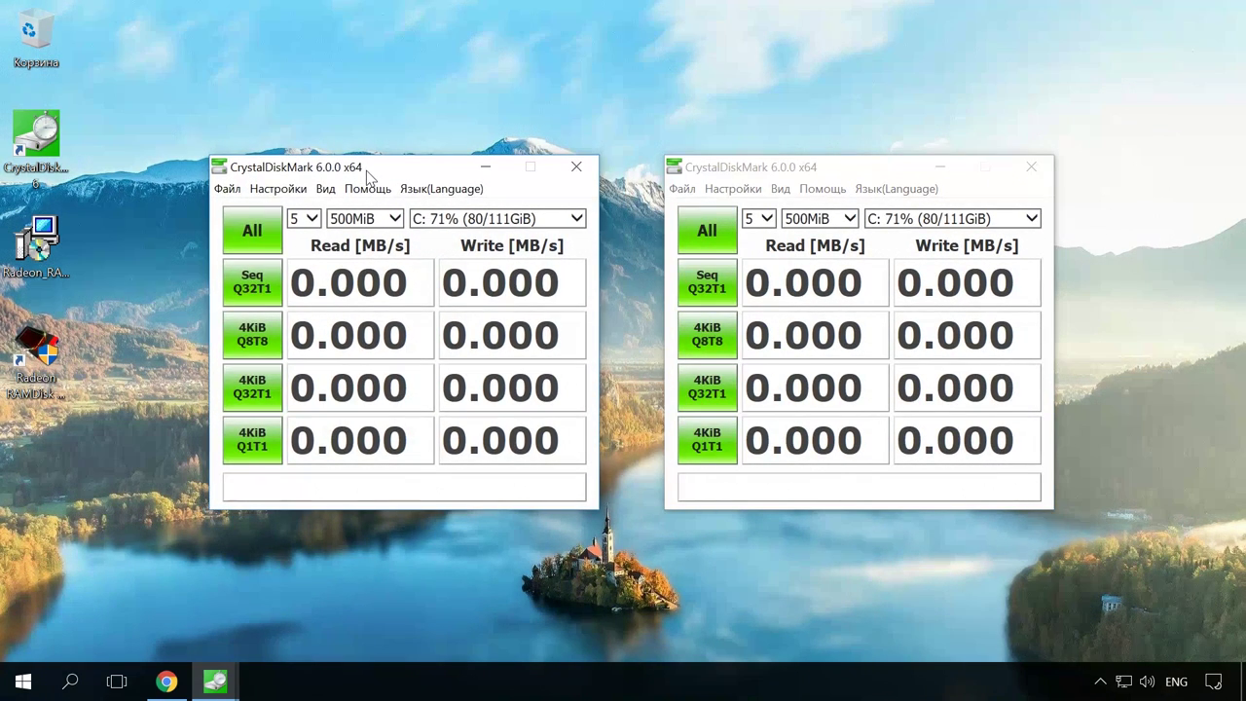
Set one benchmark window to drive C: and the other to drive Z:, and run all tests in both
left_click(578, 219)
left_click(578, 219)
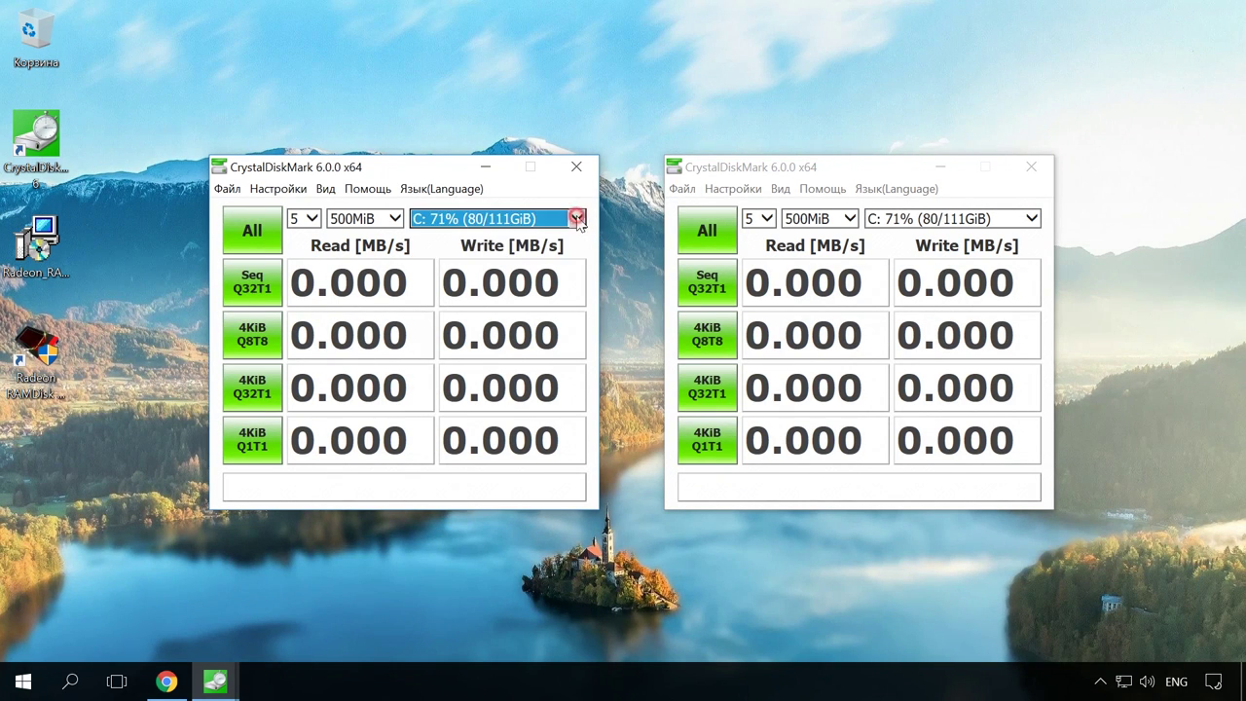
left_click(1031, 222)
left_click(1016, 236)
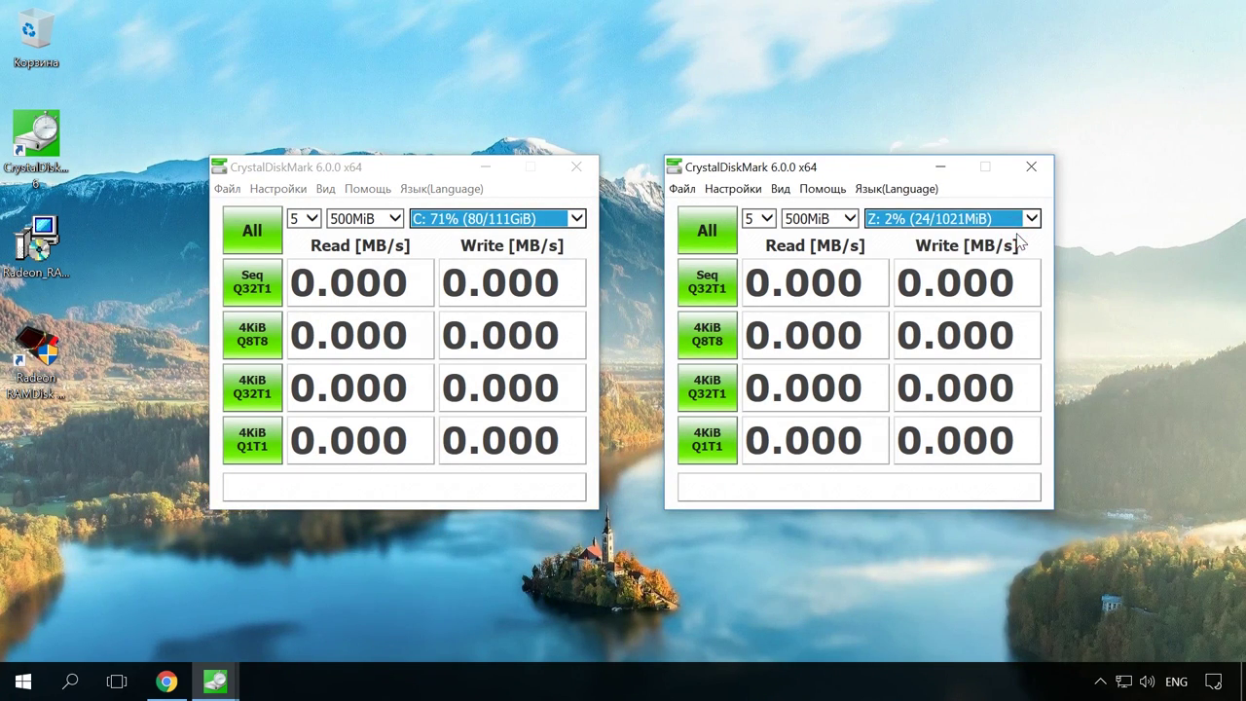
left_click(252, 239)
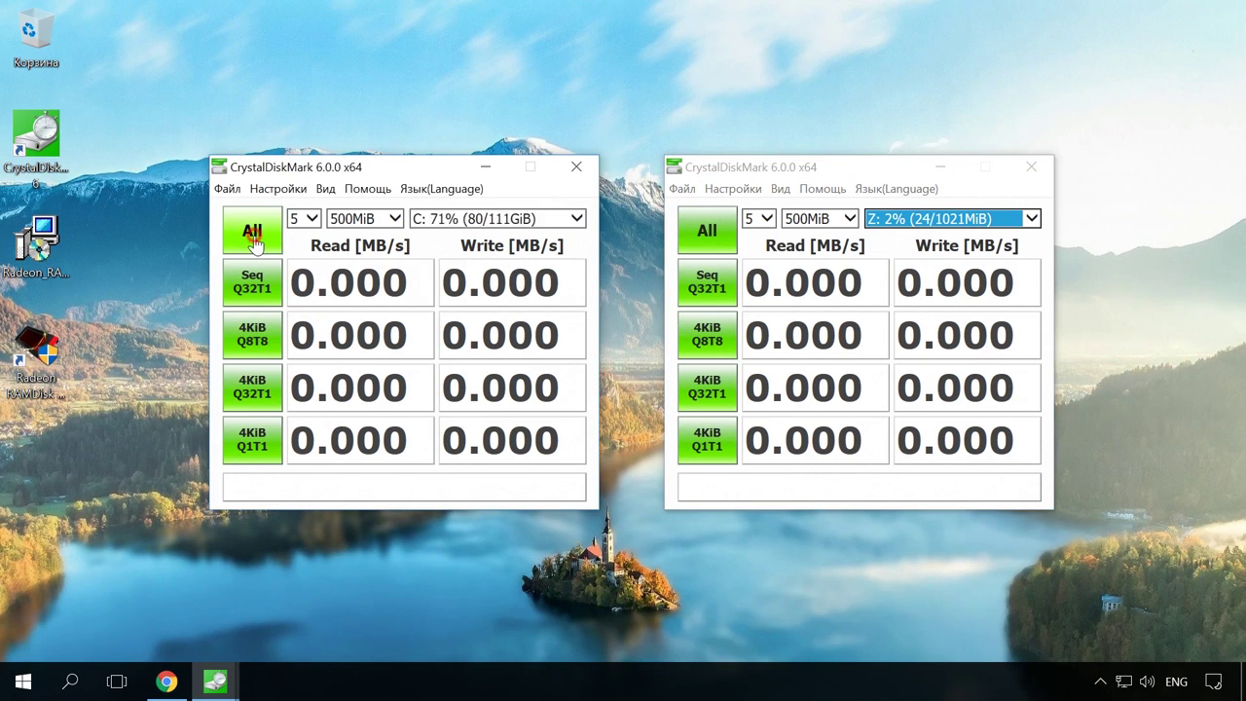
left_click(706, 232)
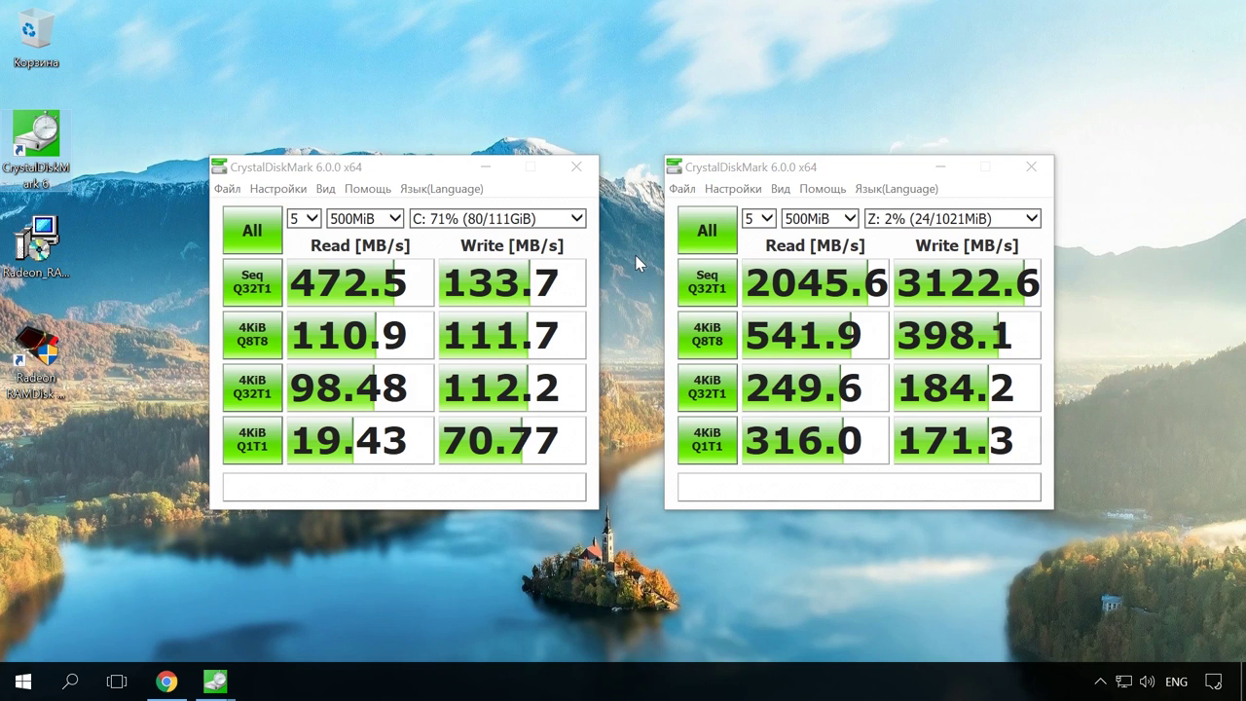
Minimize both benchmark windows and open the properties of the Google Chrome shortcut
left_click(485, 166)
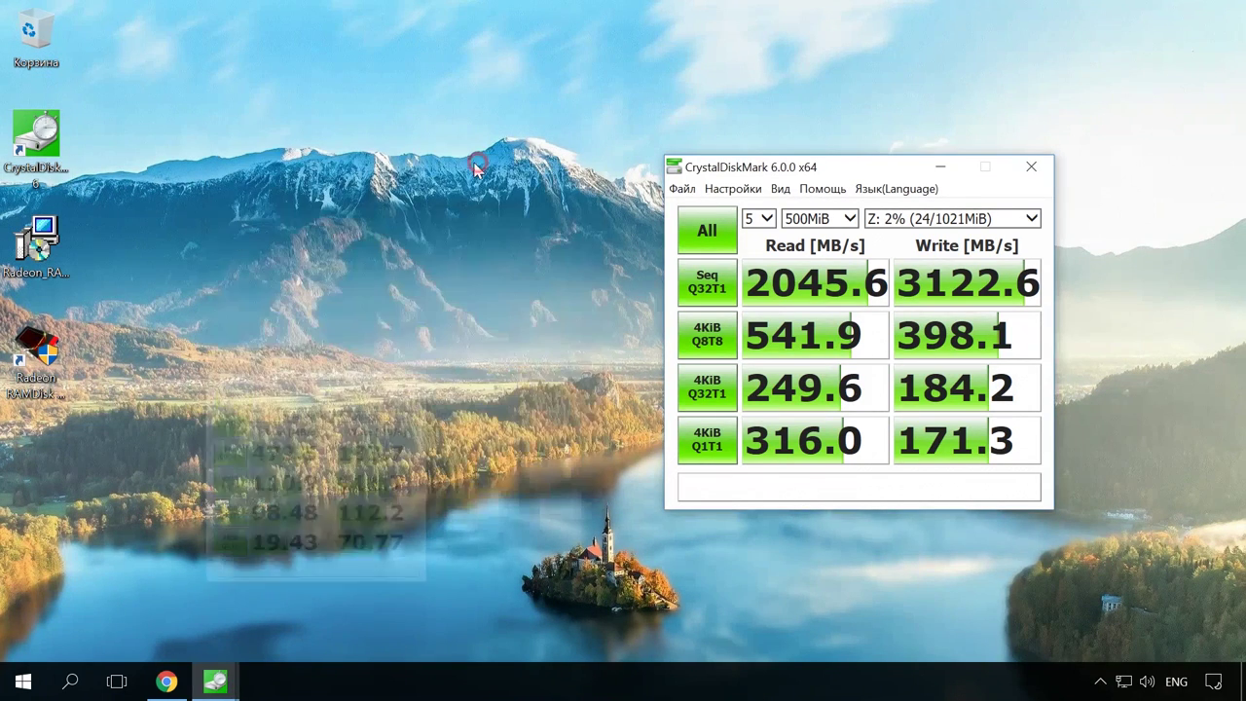
left_click(940, 168)
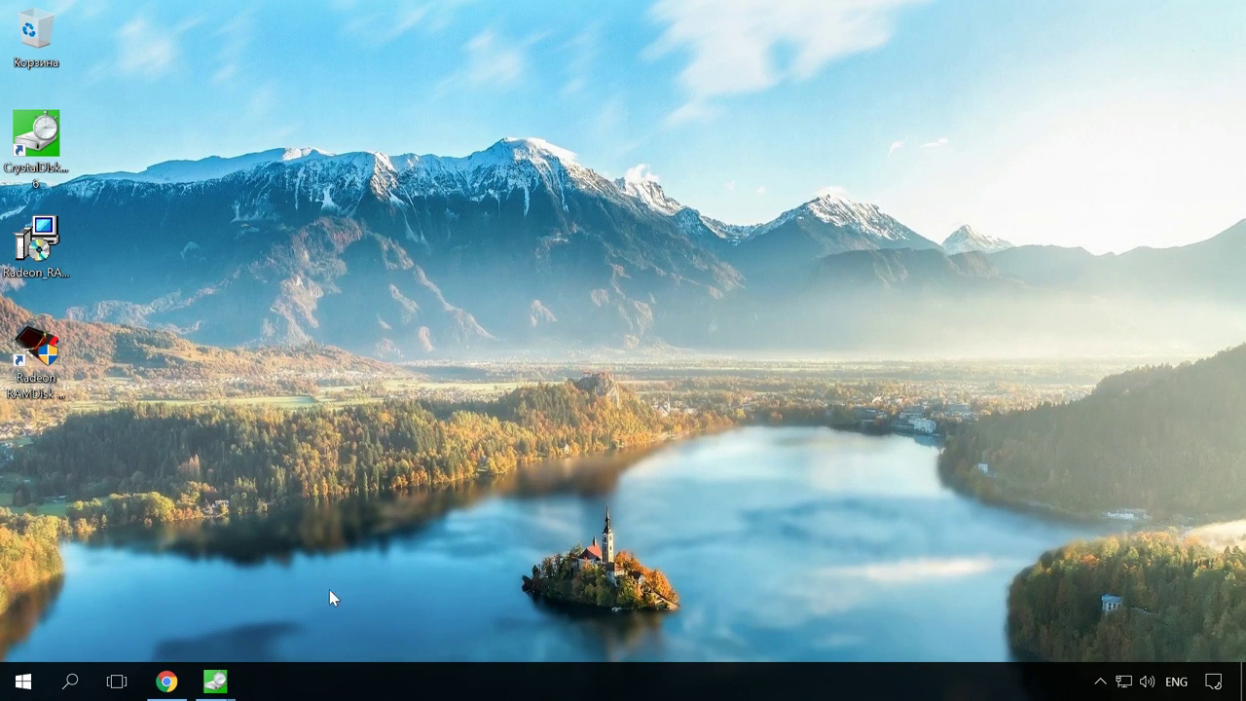
right_click(157, 689)
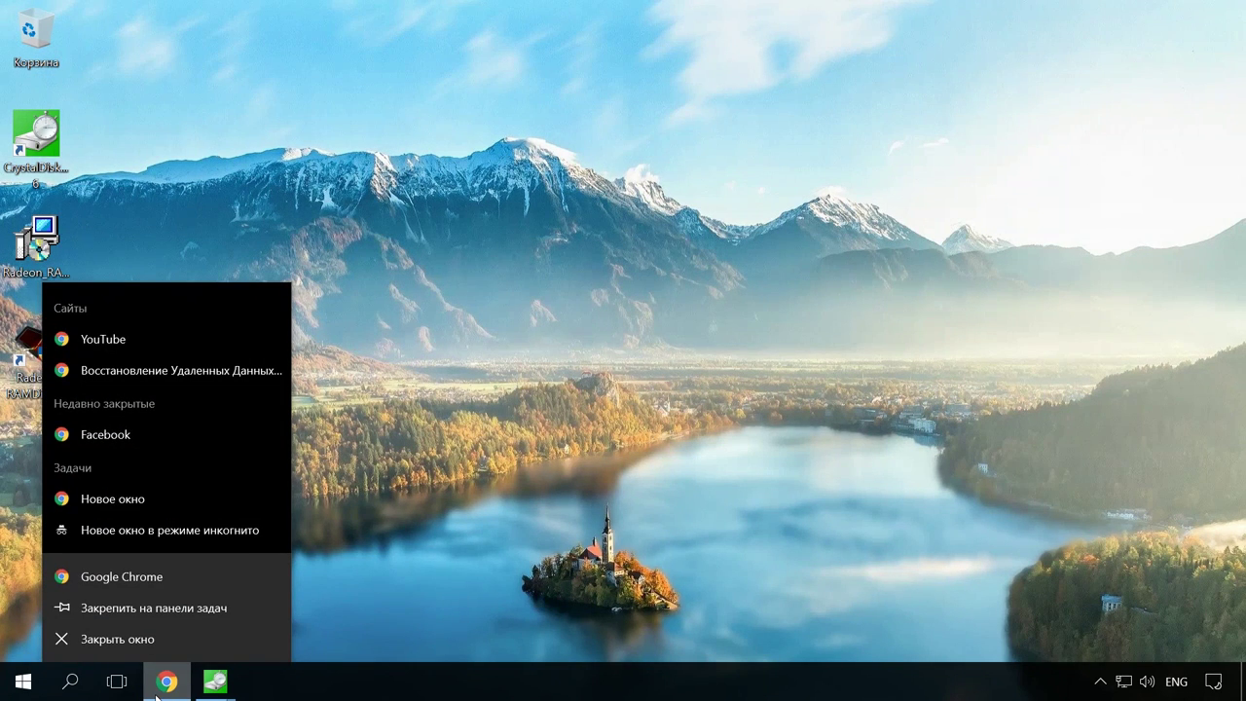
right_click(170, 580)
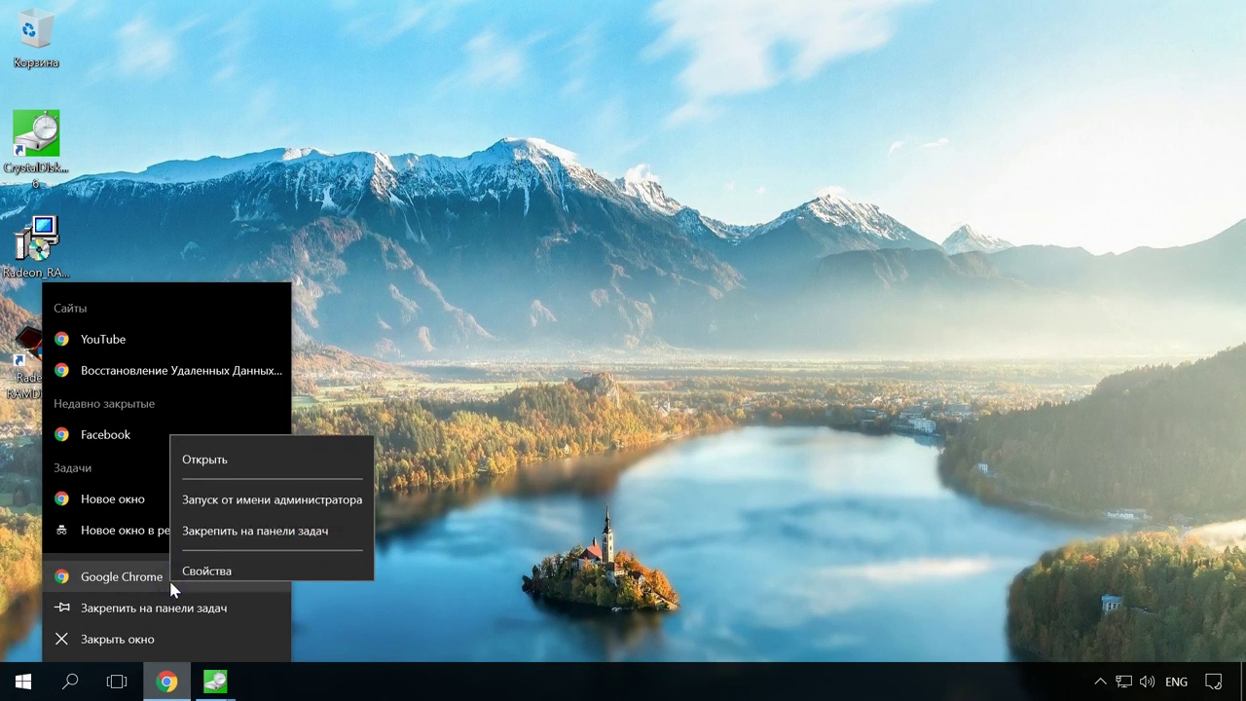
left_click(293, 558)
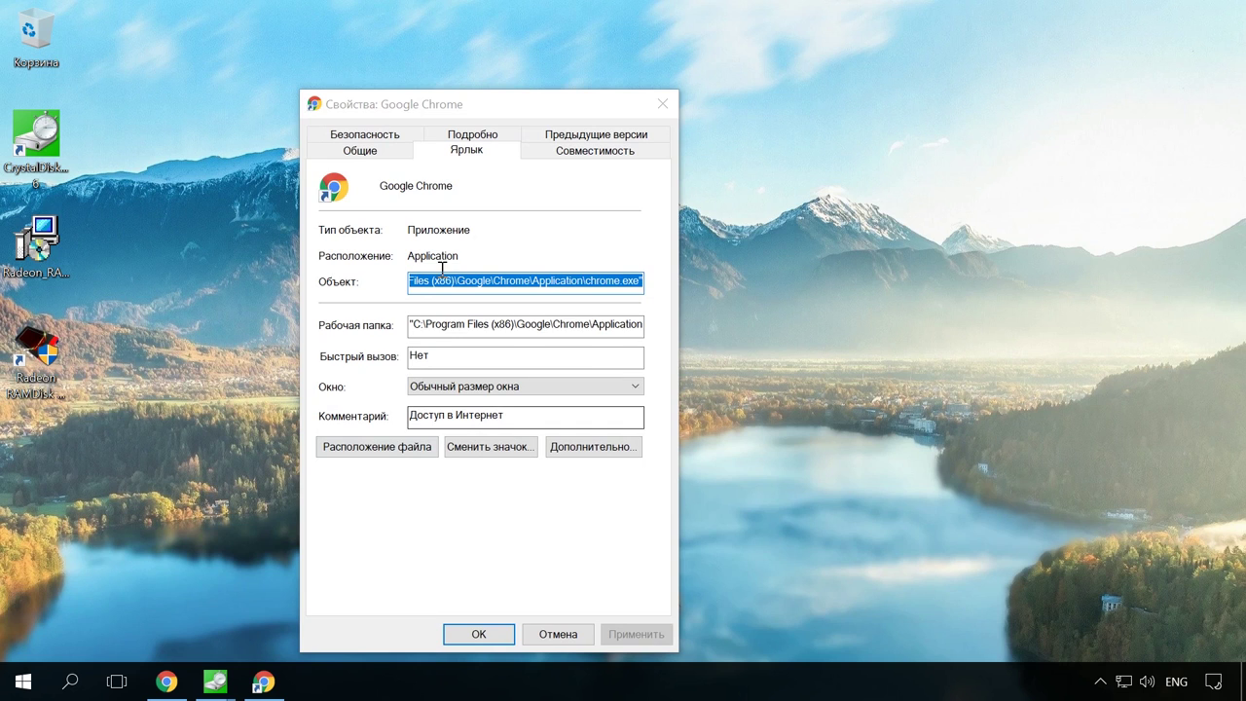
left_click_drag(480, 104, 569, 58)
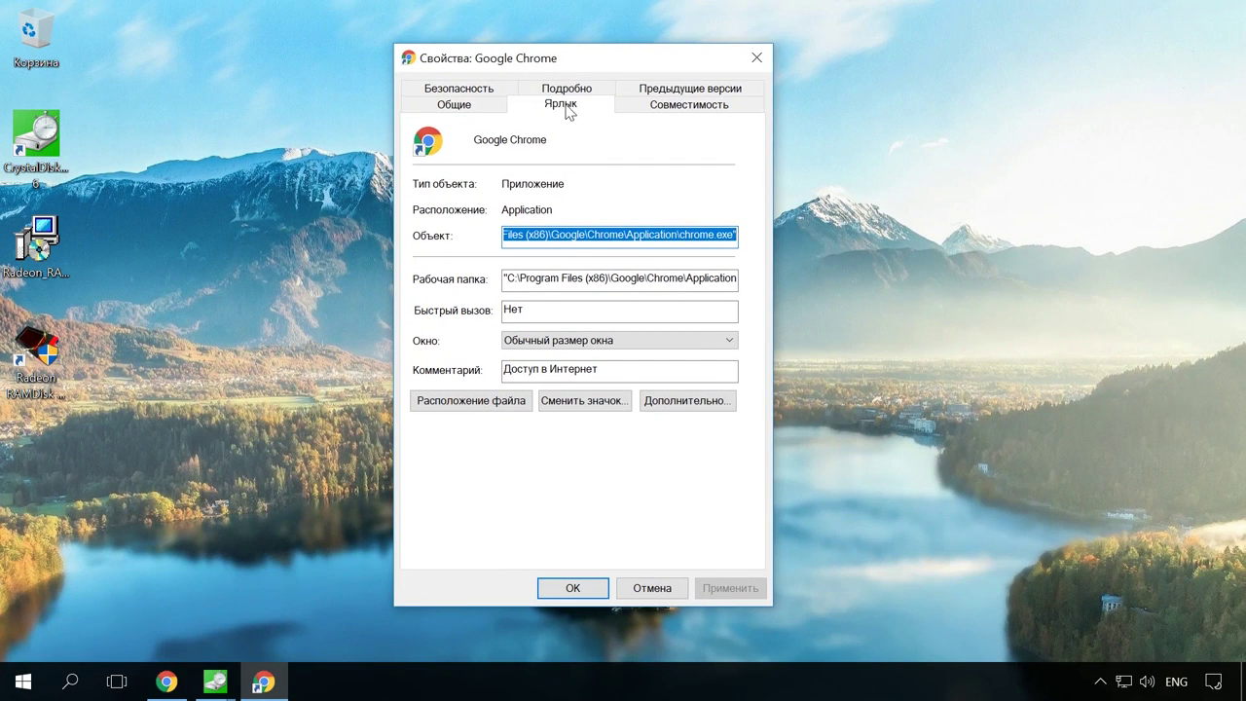
Append --disk-cache-dir="Z:\ChromeCache" to the end of the shortcut's target, apply the change and close the properties
left_click(568, 107)
left_click(630, 240)
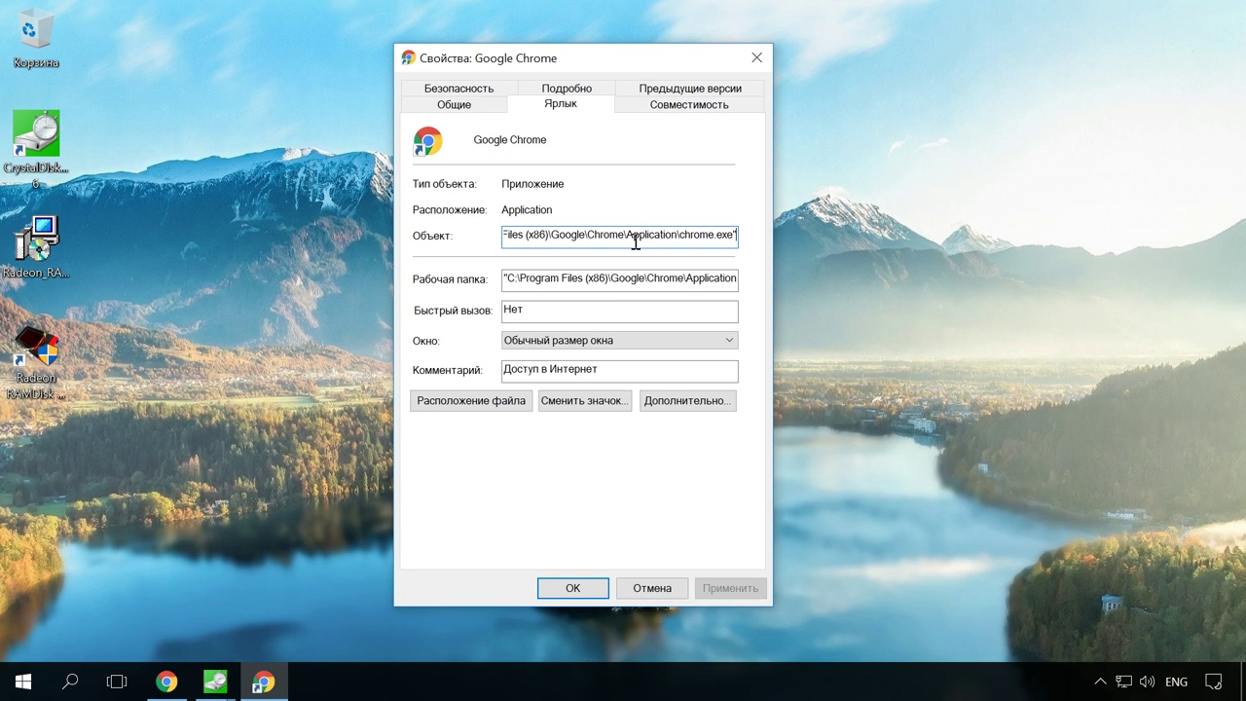
type("--disk")
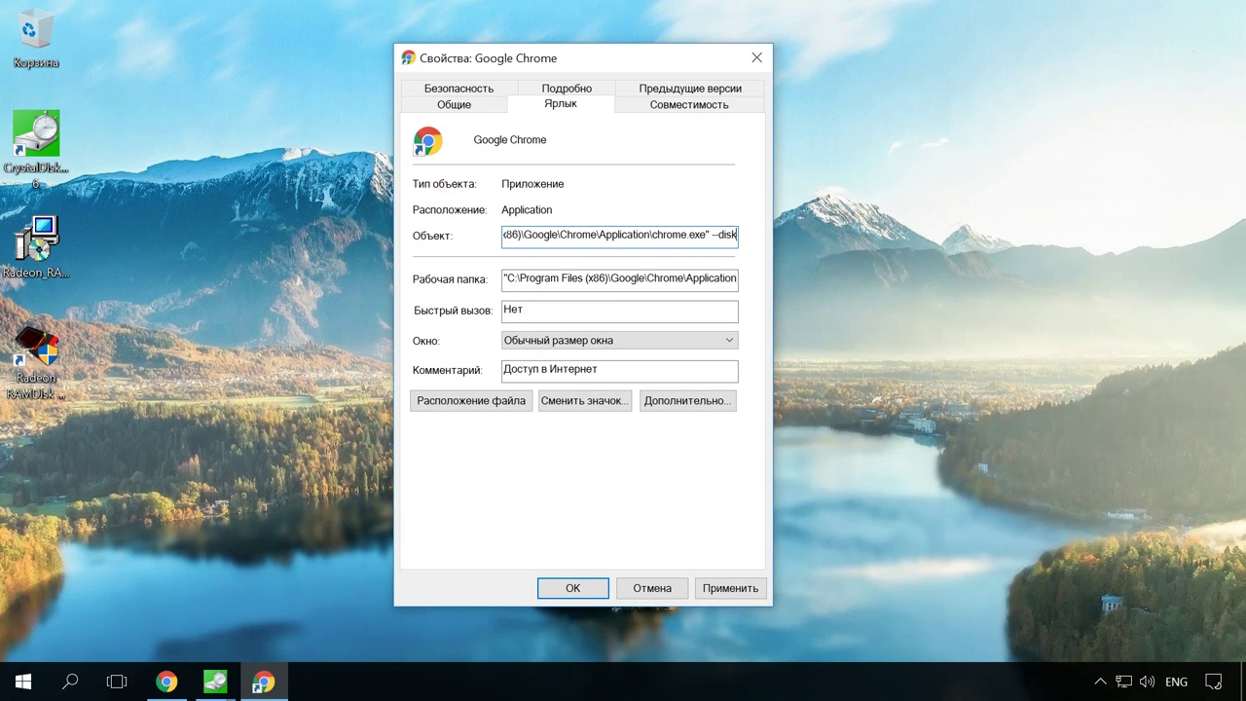
type("-cache-di")
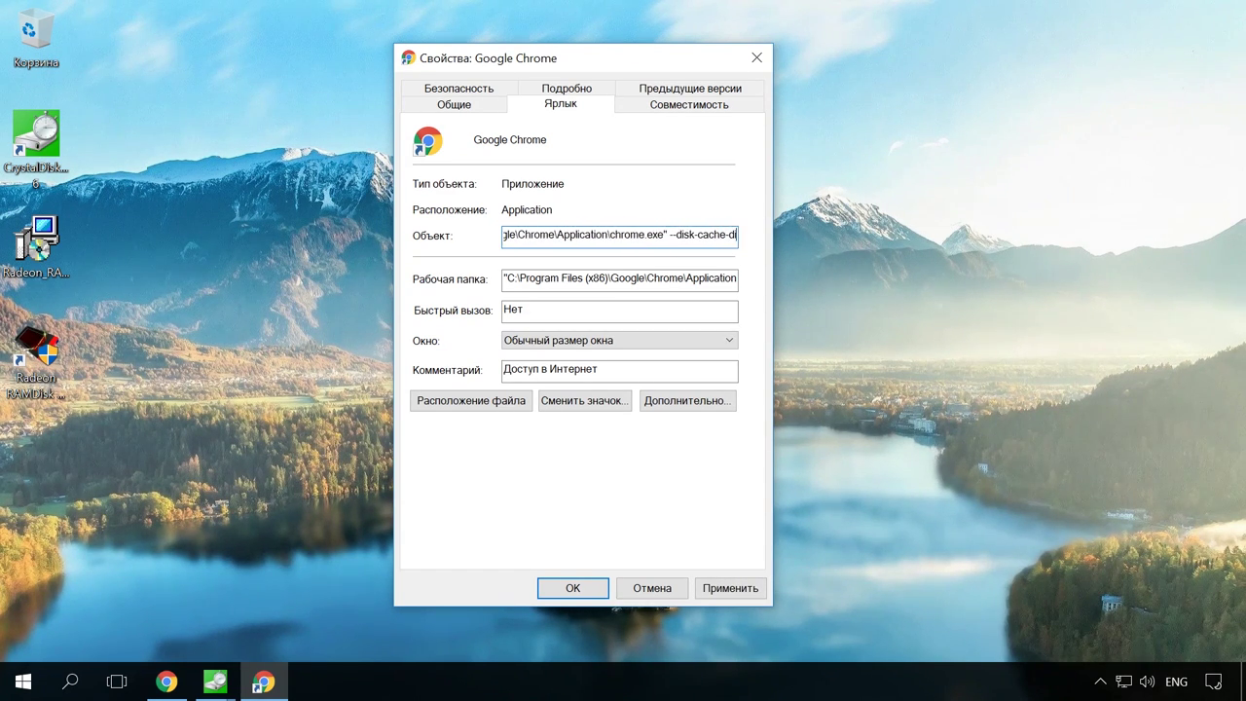
type("r=\"Z:")
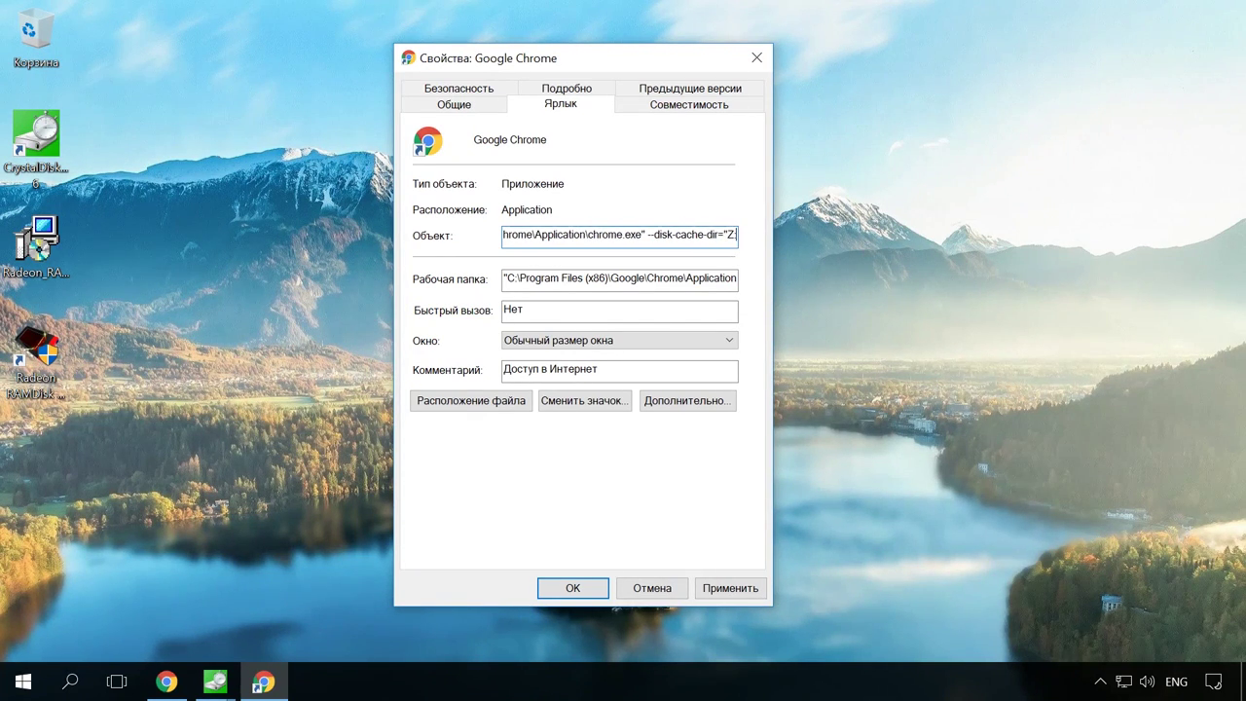
type("\\Chrome")
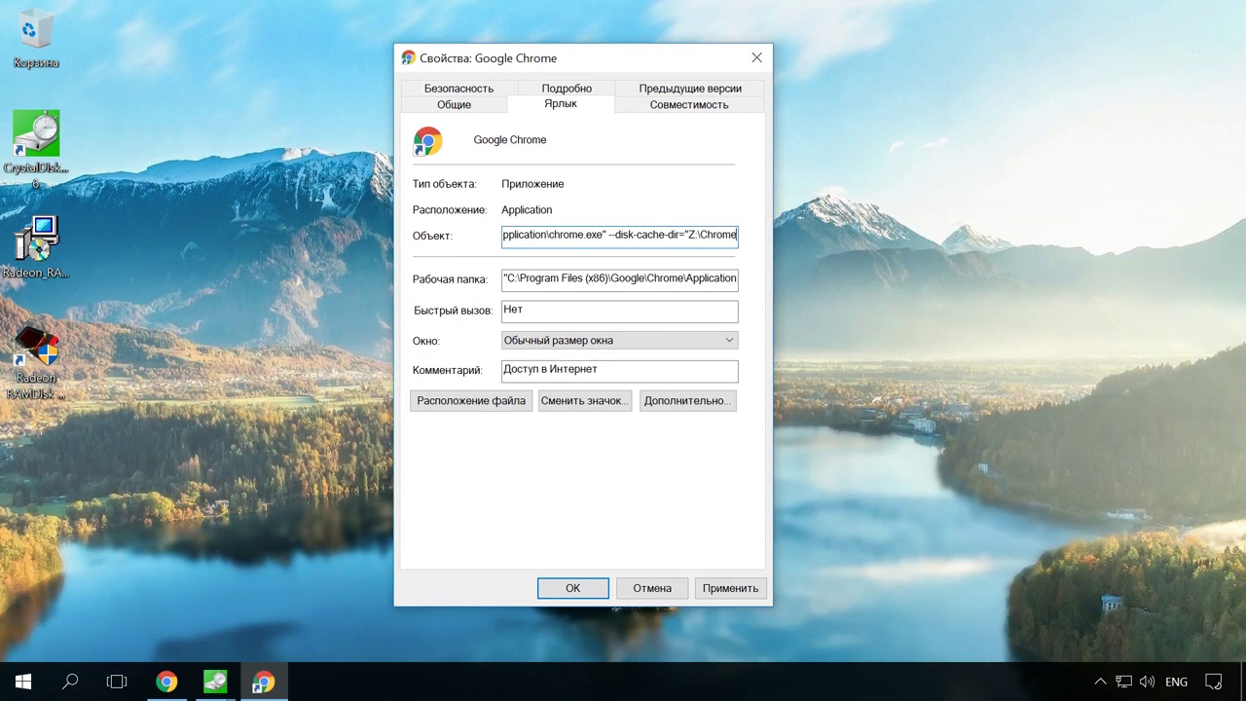
type("Cache\"")
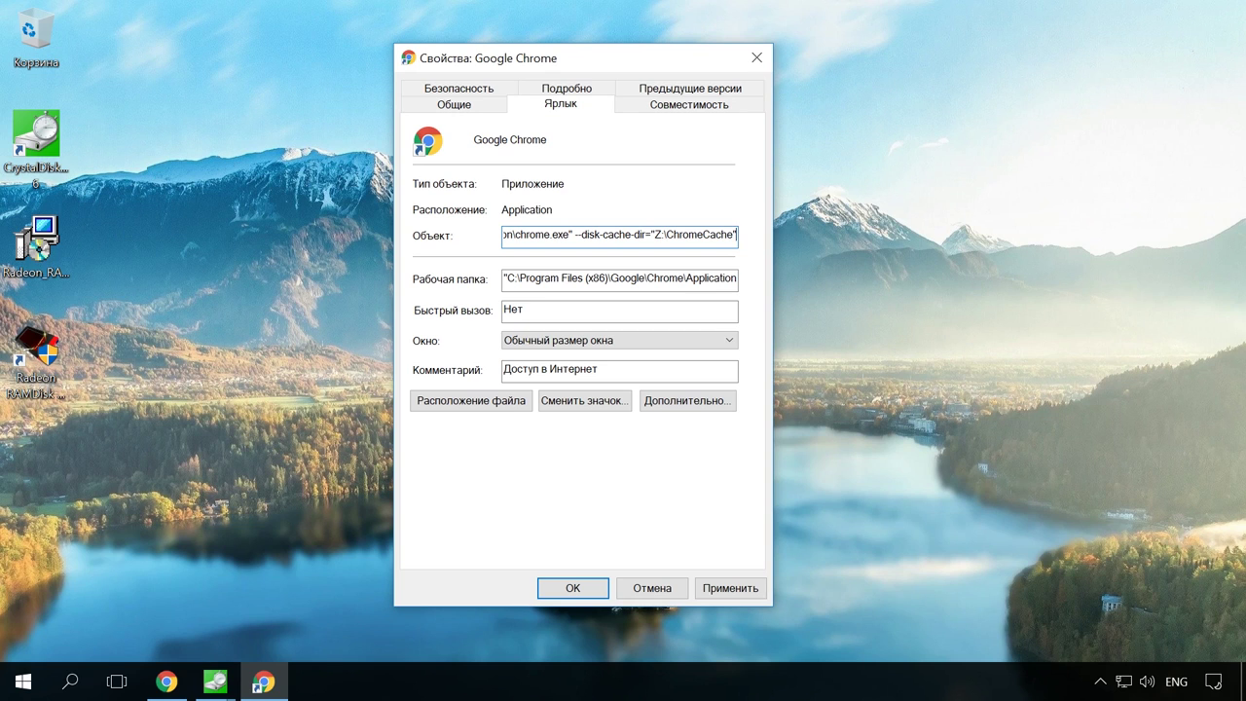
left_click(730, 588)
left_click(638, 393)
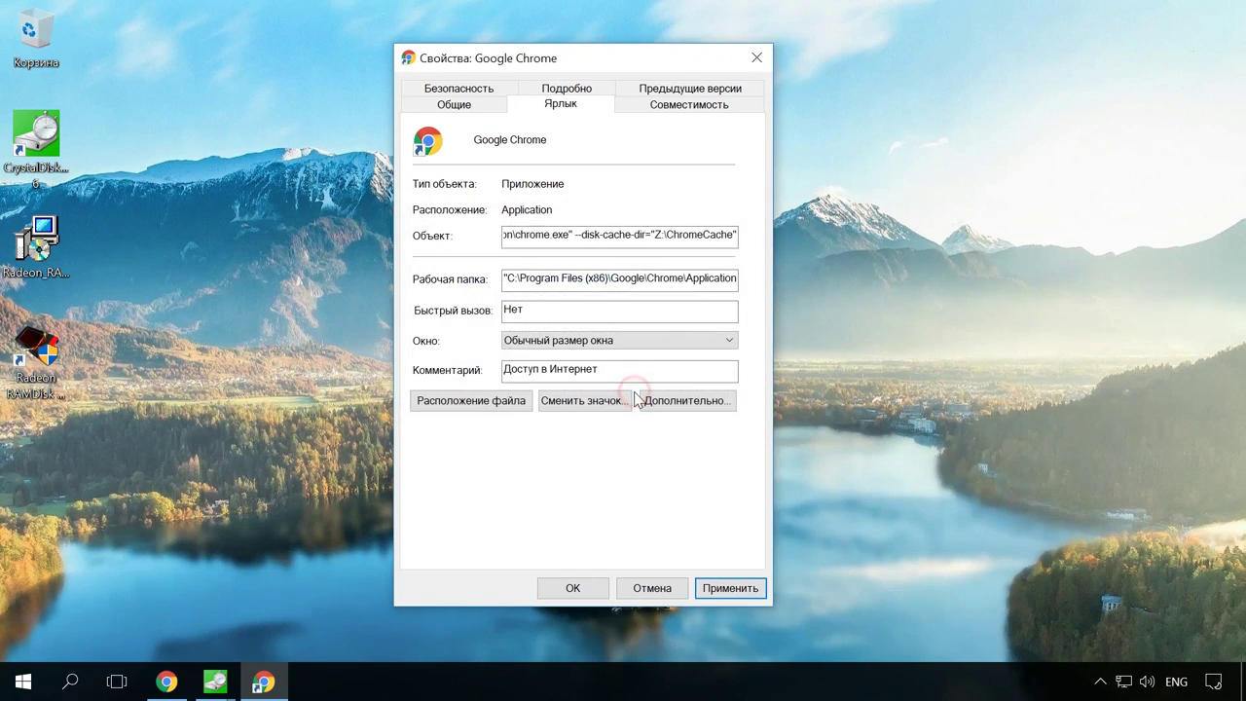
left_click(573, 588)
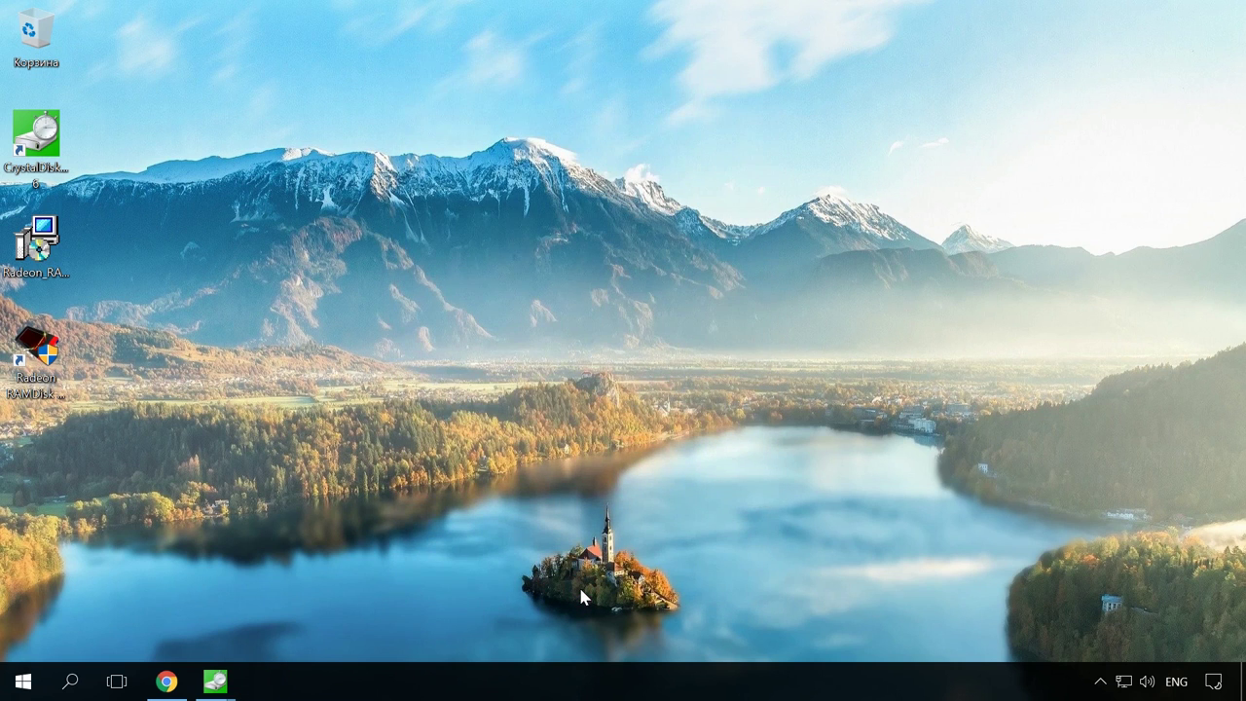
Switch to Google Chrome, show the AMD Radeon RAMDisk search results, dismiss the downloads bar and open the first result
left_click(183, 684)
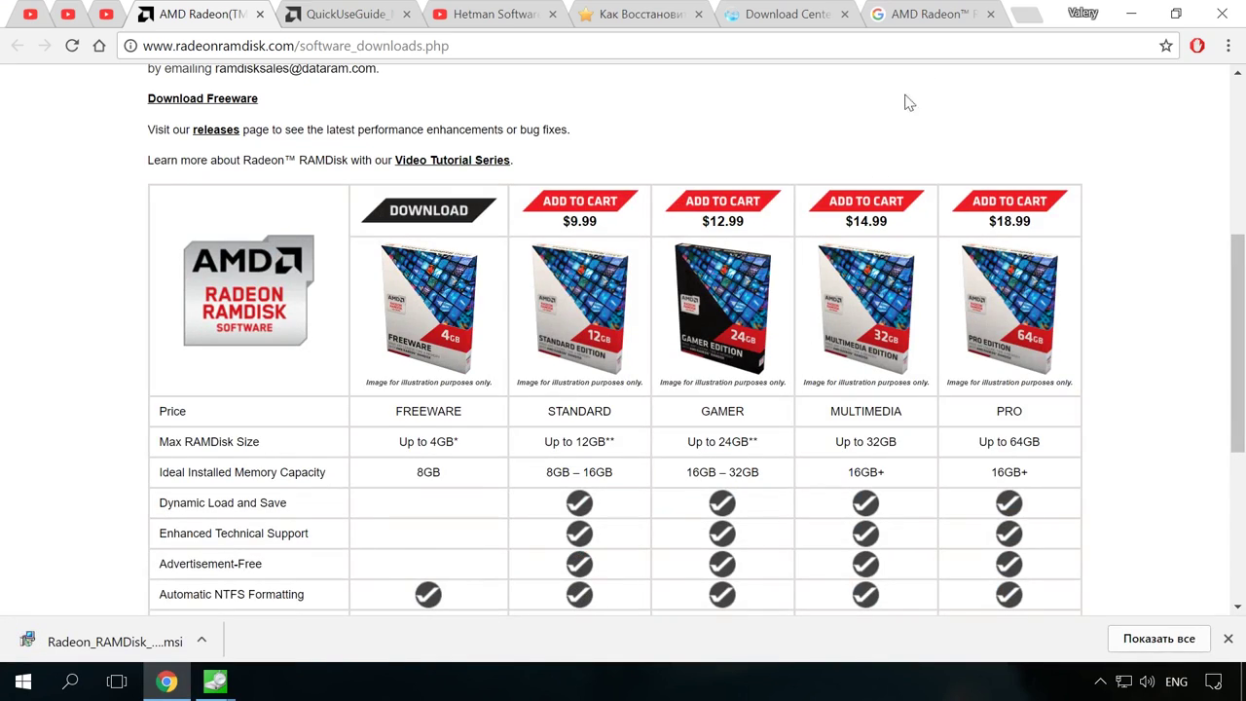
left_click(940, 12)
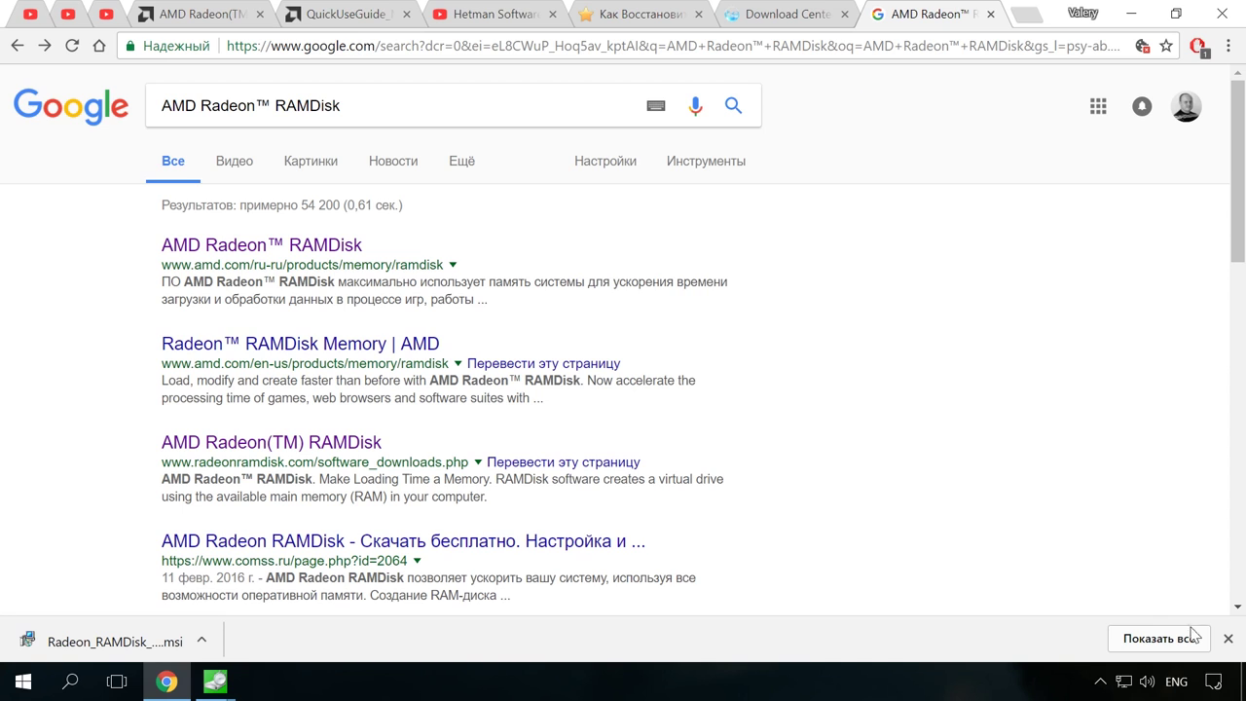
left_click(1228, 639)
left_click(306, 247)
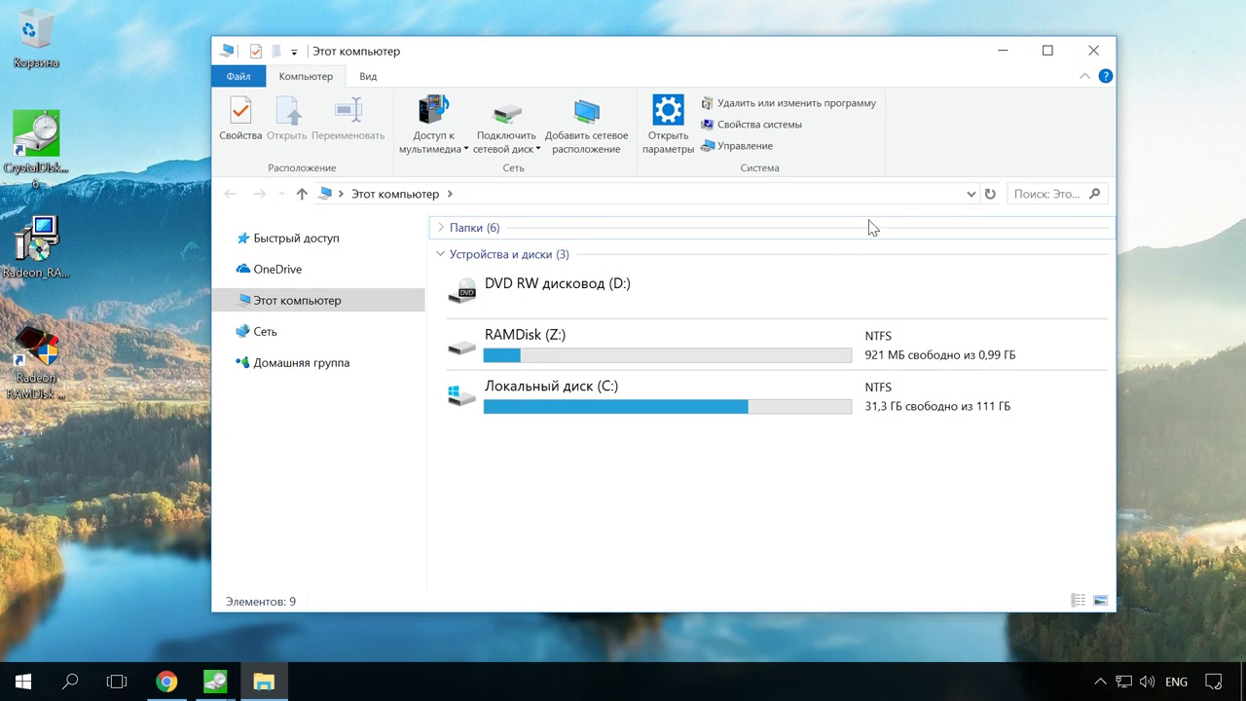
Open RAMDisk (Z:) in File Explorer and browse through ChromeCache and Default to inspect the Media Cache folder
double_click(618, 356)
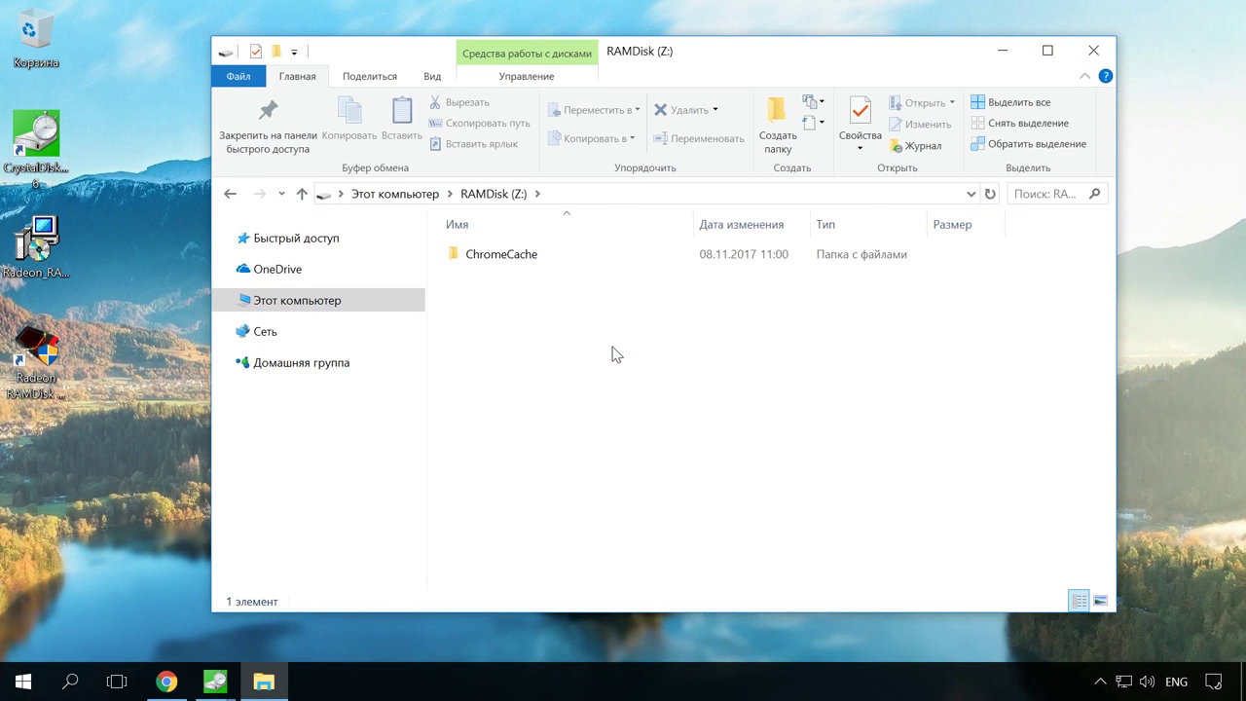
left_click(516, 260)
double_click(515, 257)
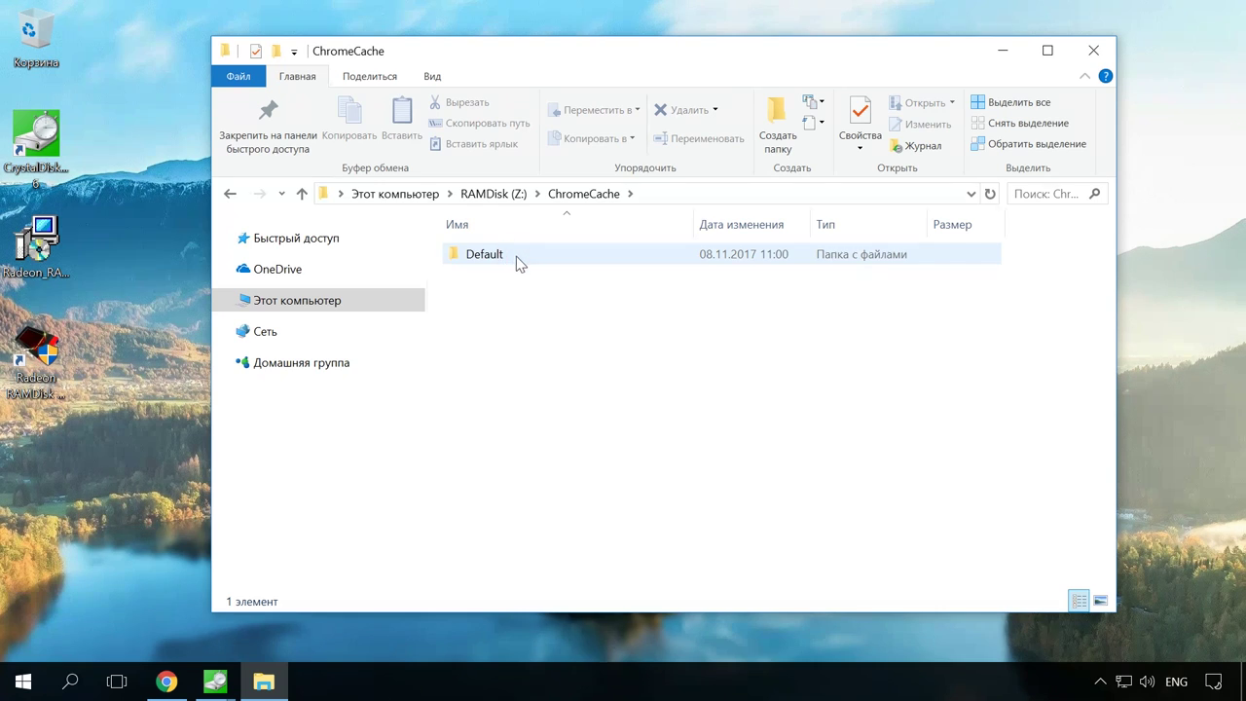
double_click(506, 257)
double_click(499, 282)
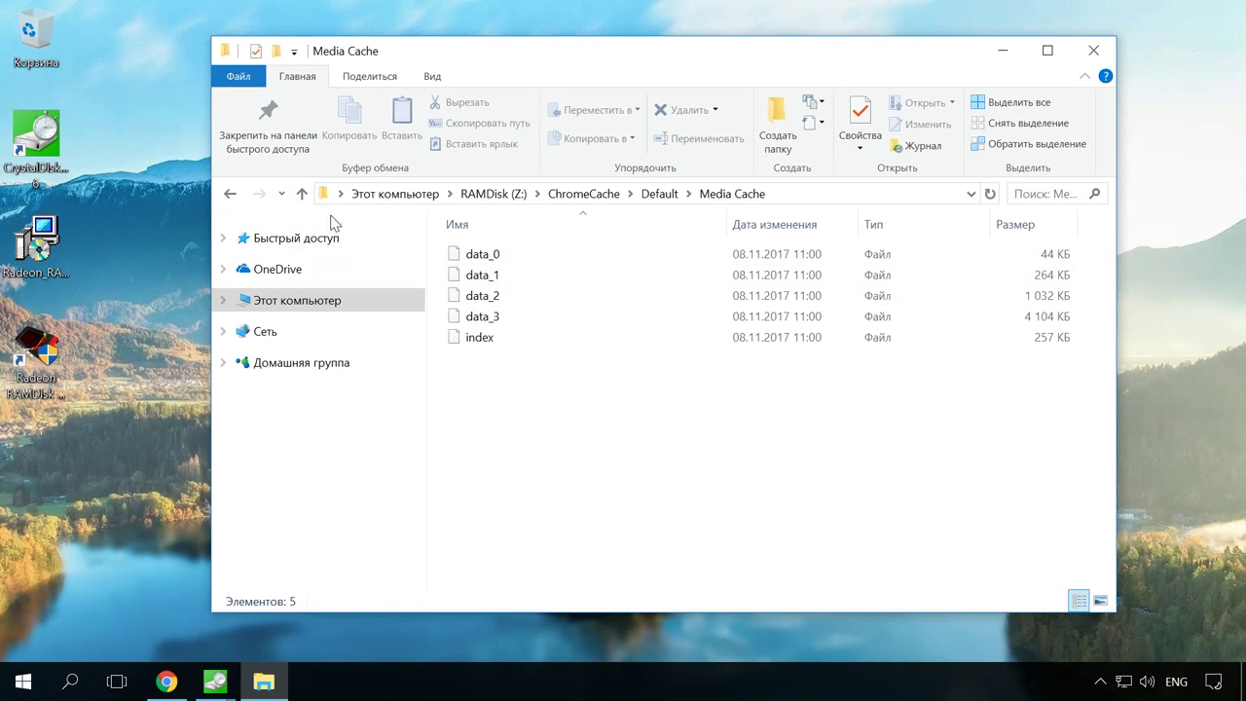
Inspect the files in the Cache folder inside Default and return to the root of RAMDisk (Z:)
left_click(302, 193)
double_click(446, 255)
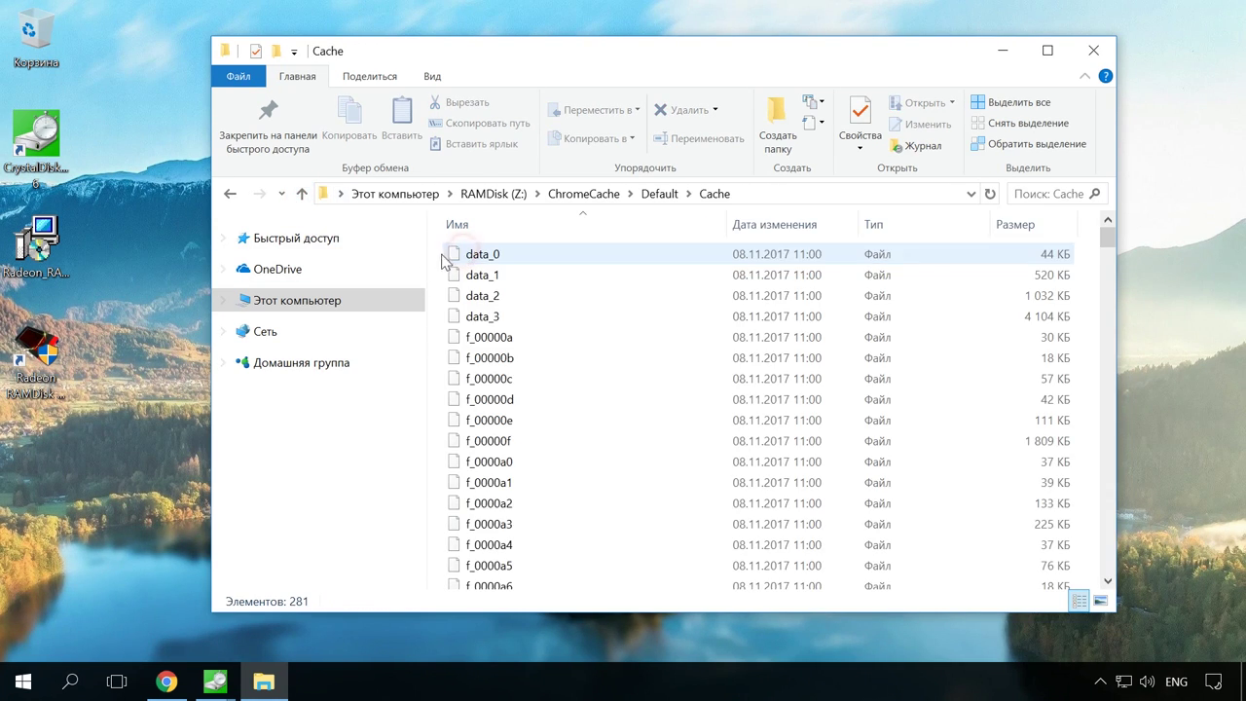
left_click(302, 194)
left_click(302, 194)
left_click(301, 193)
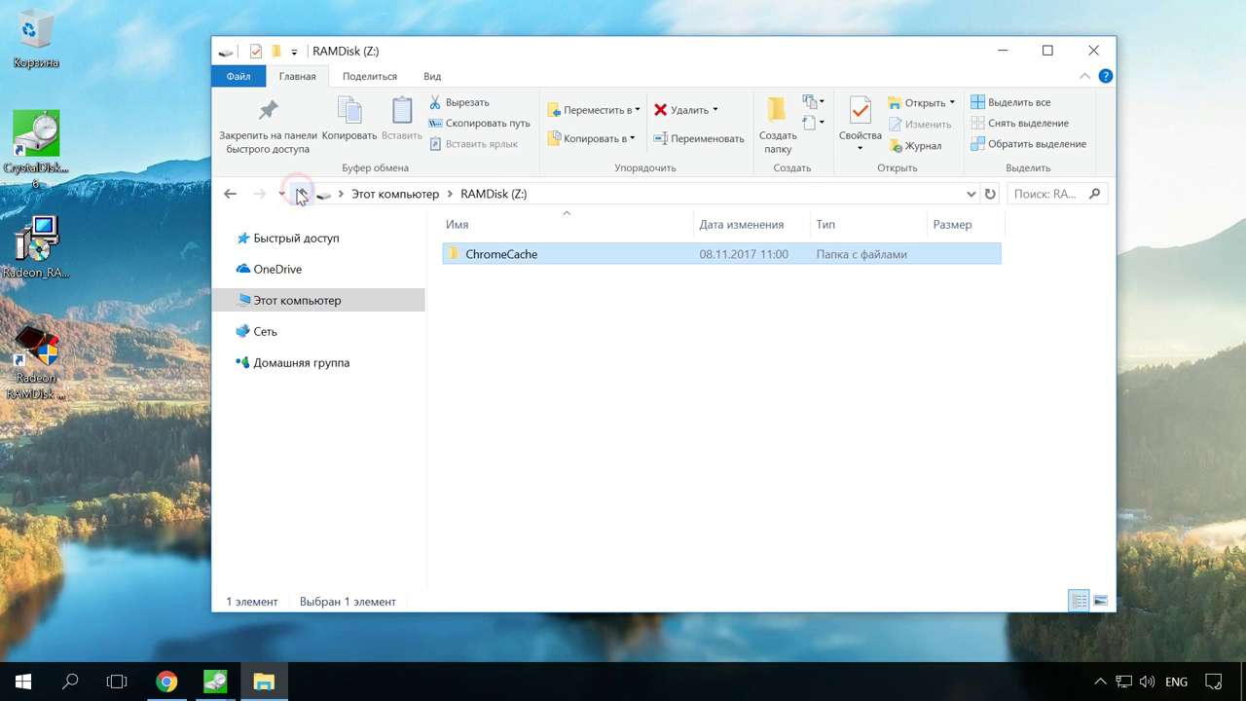
Close File Explorer, switch to Google Chrome and read the Moving Browser Caches PDF guide through its browser instructions on page 2
left_click(1092, 52)
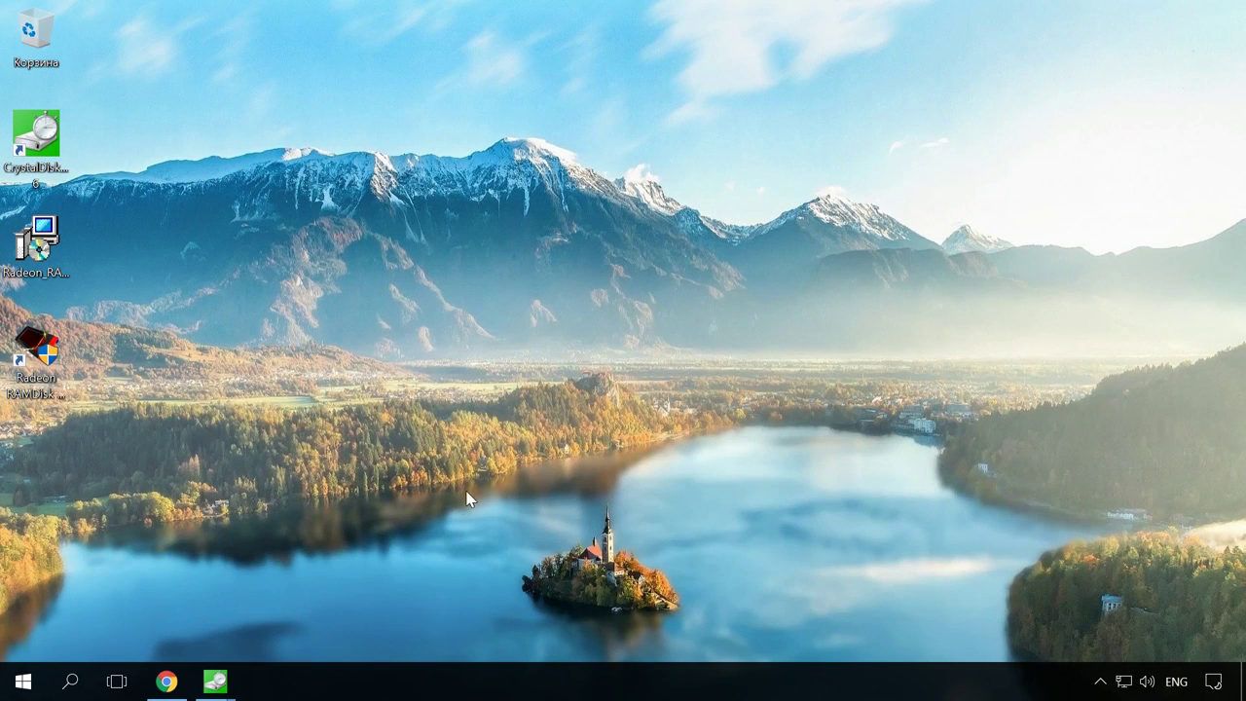
left_click(166, 682)
left_click(350, 13)
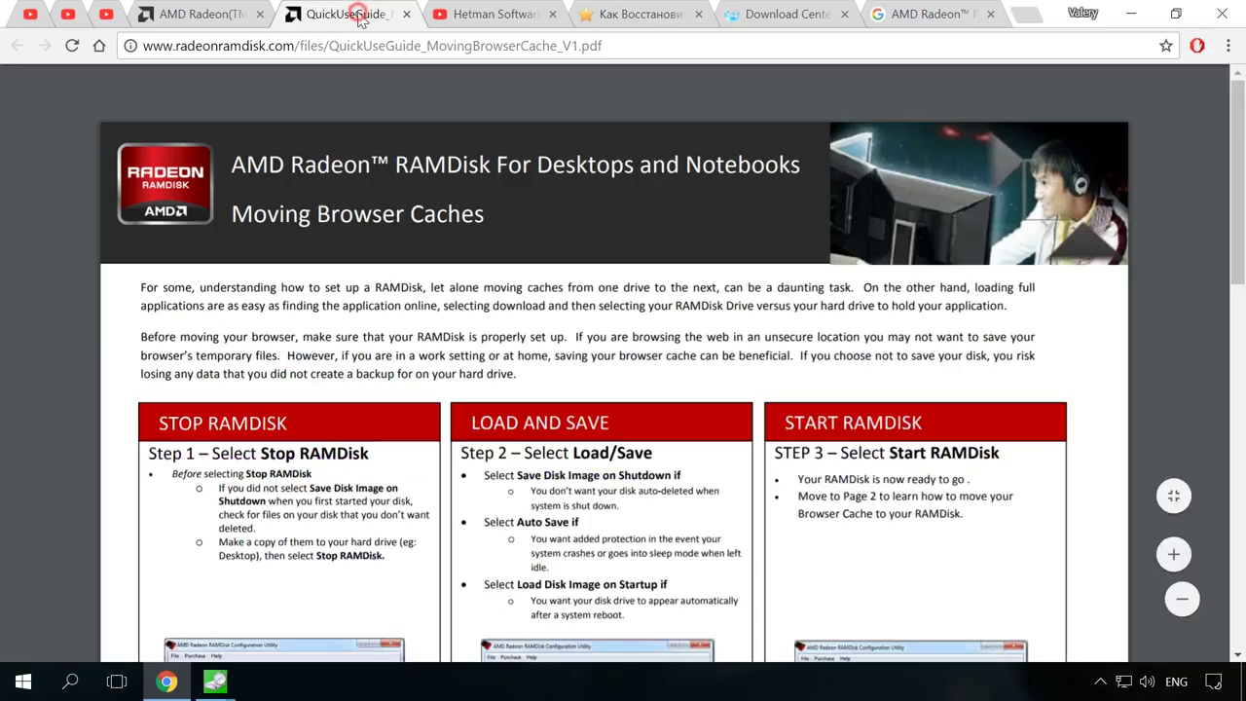
scroll(78, 359, "down", 15)
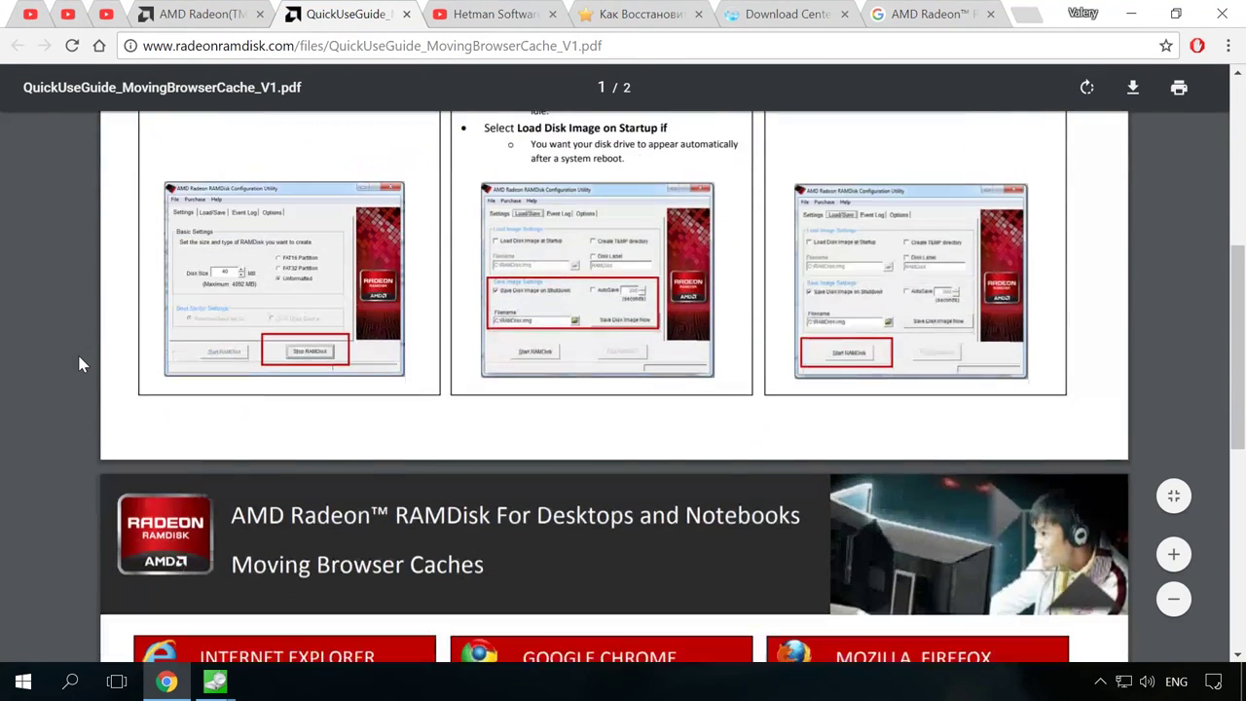
scroll(79, 346, "down", 1)
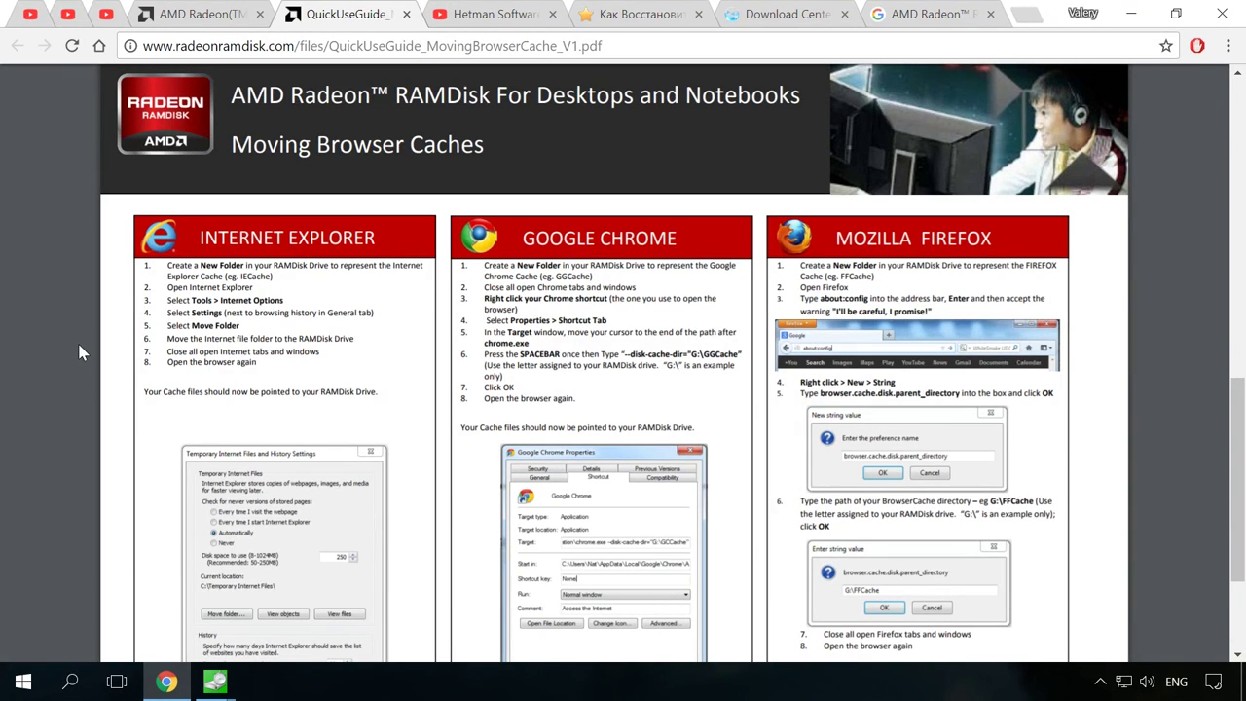
Look through the Hetman Software YouTube channel's search results for "браузер", then minimize the browser
left_click(520, 13)
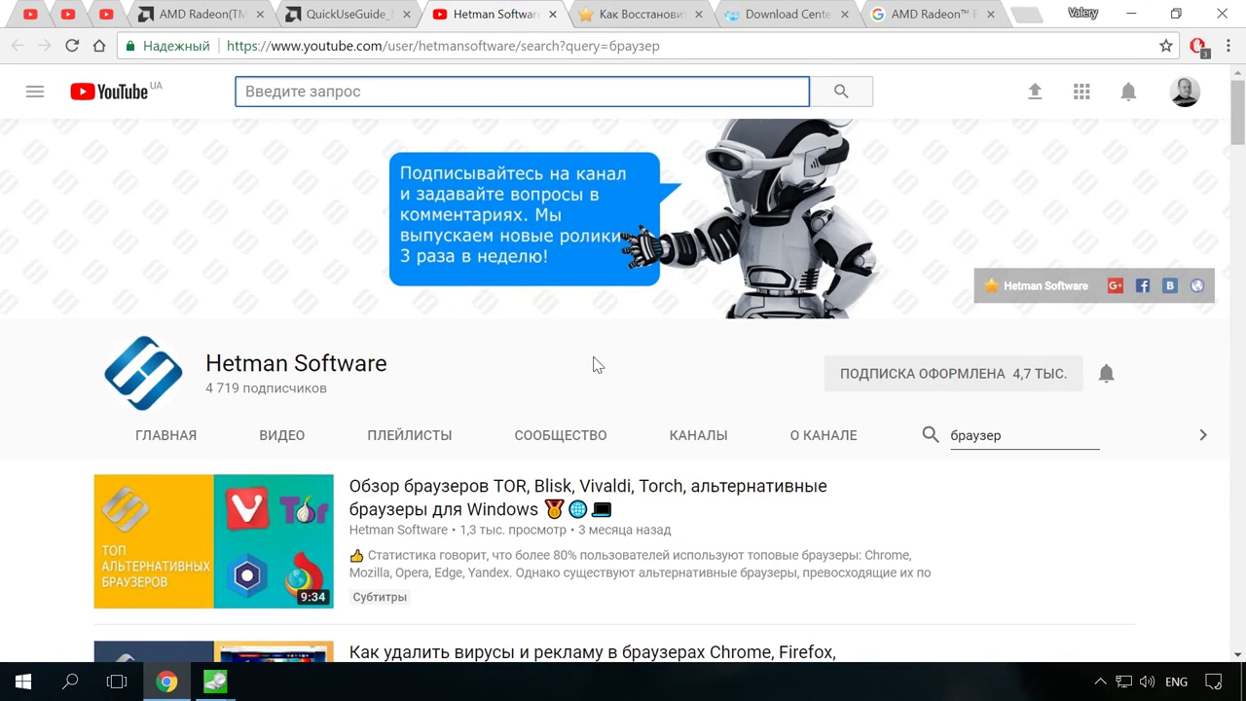
scroll(657, 389, "down", 4)
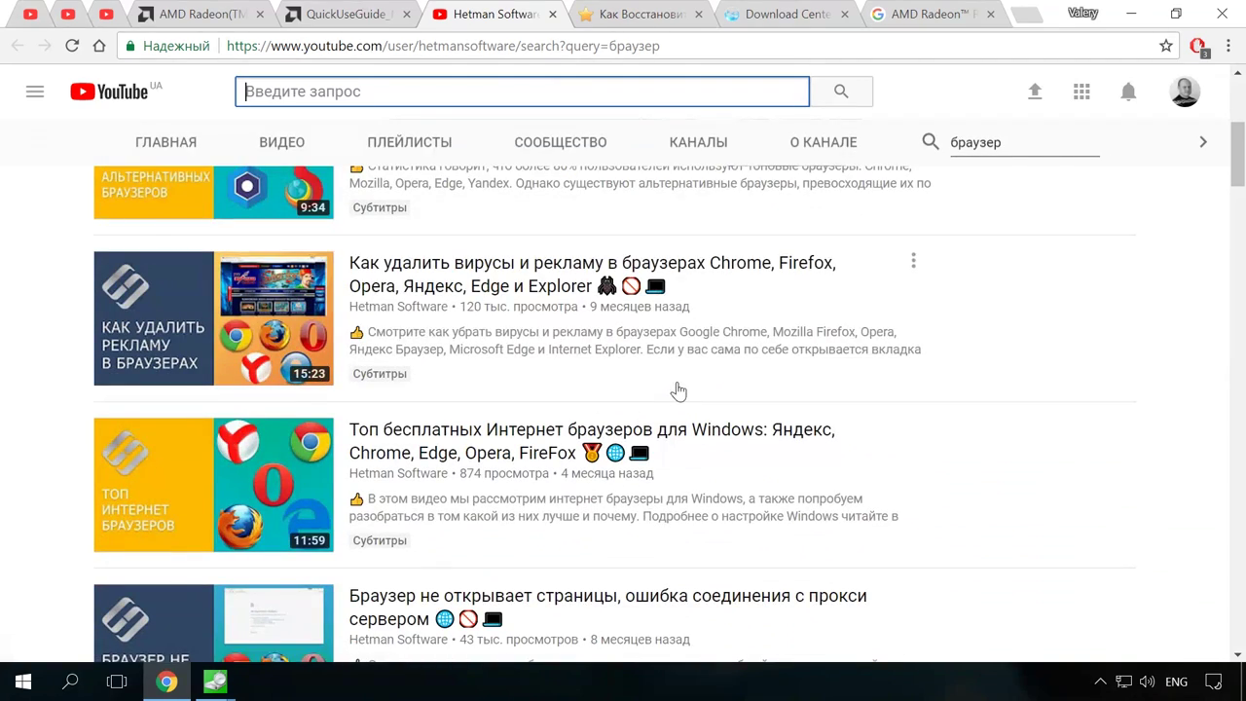
scroll(682, 389, "down", 6)
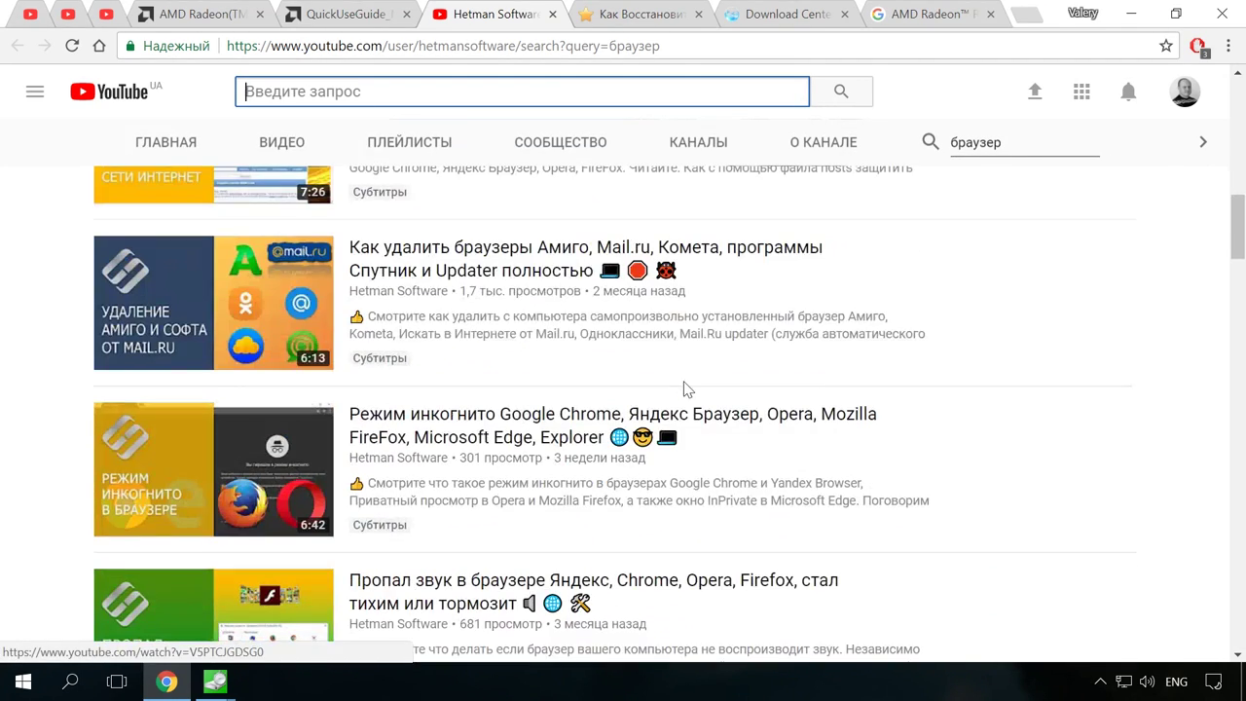
scroll(686, 388, "down", 3)
scroll(686, 389, "down", 4)
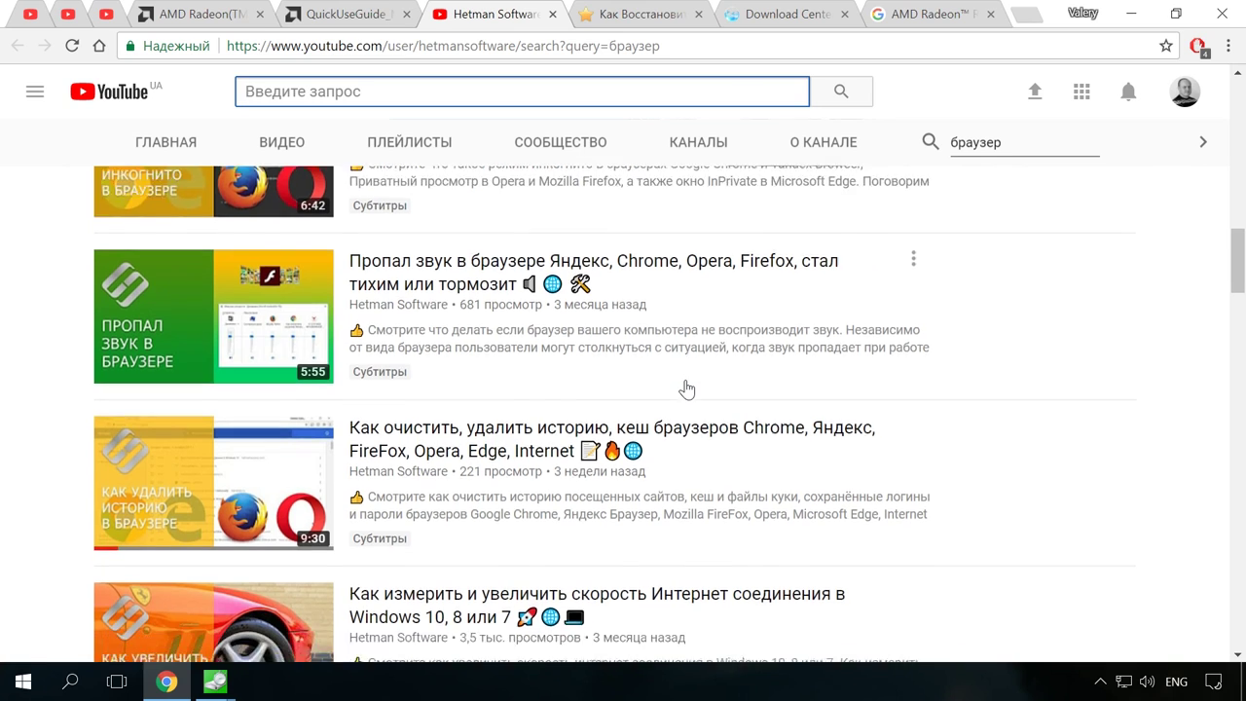
left_click(1131, 13)
Launch the AMD Radeon RAMDisk Configuration Utility, stop the RAM disk and close the utility
double_click(39, 342)
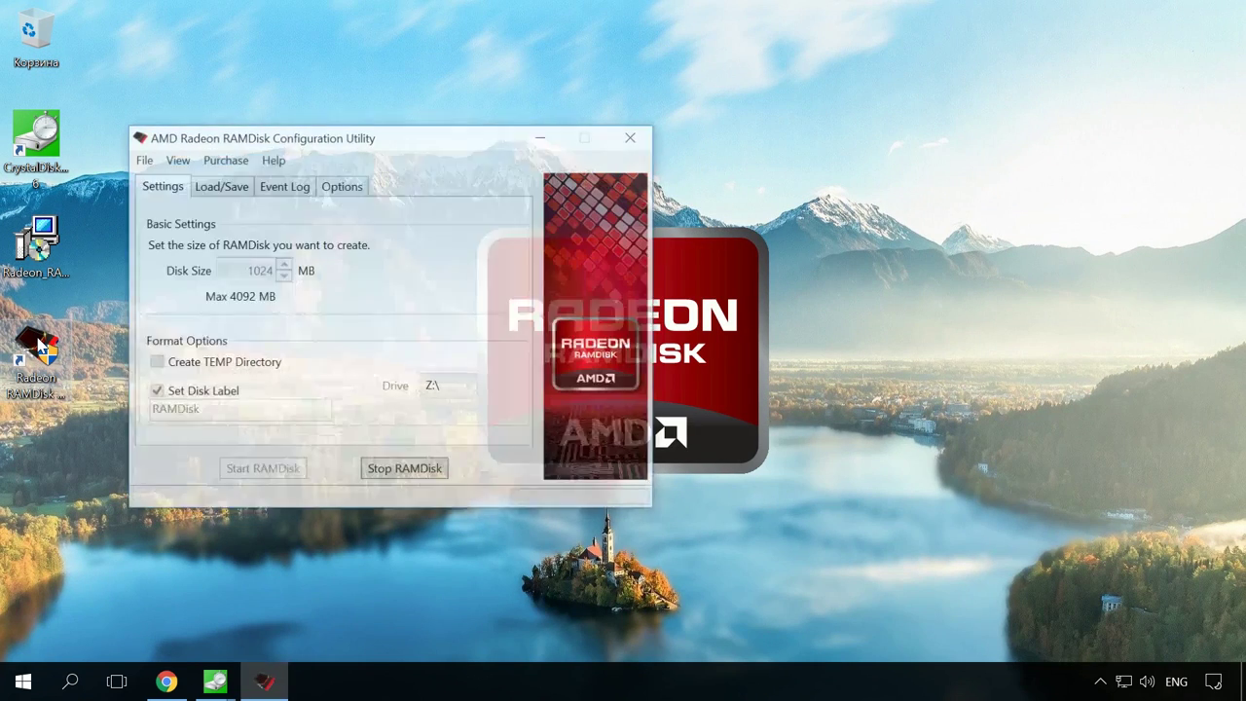
left_click(337, 137)
left_click_drag(453, 143, 662, 112)
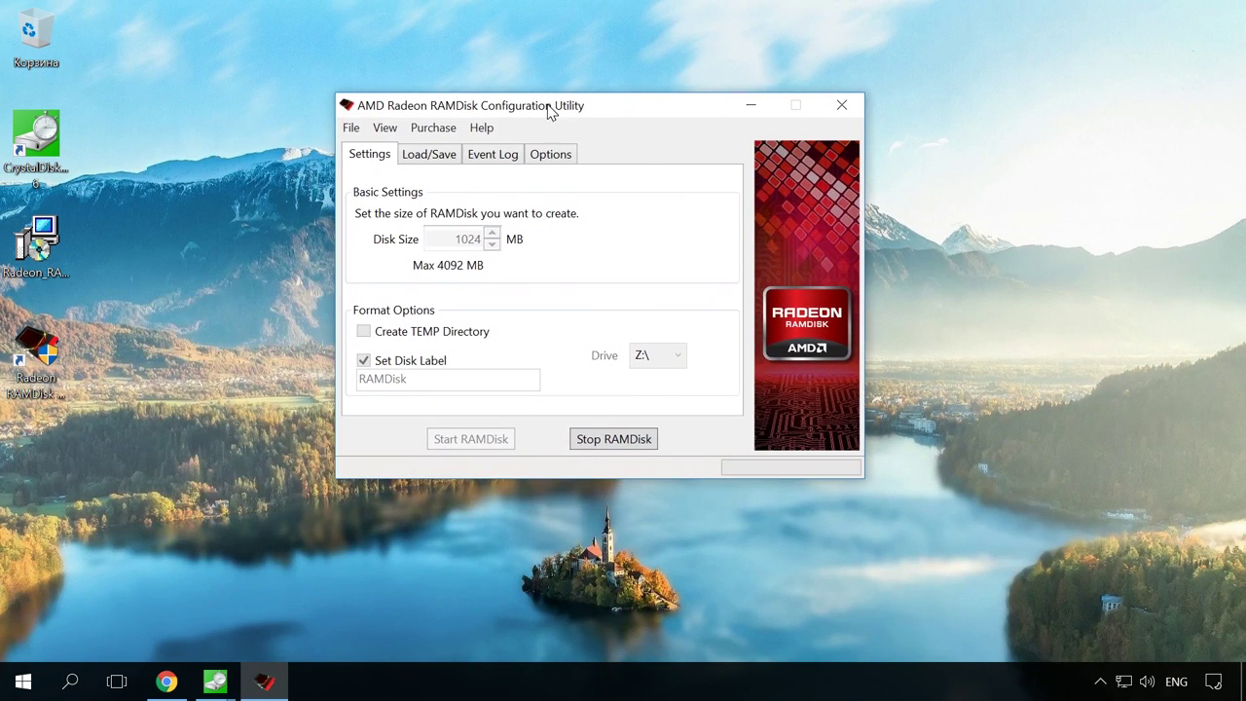
left_click(642, 443)
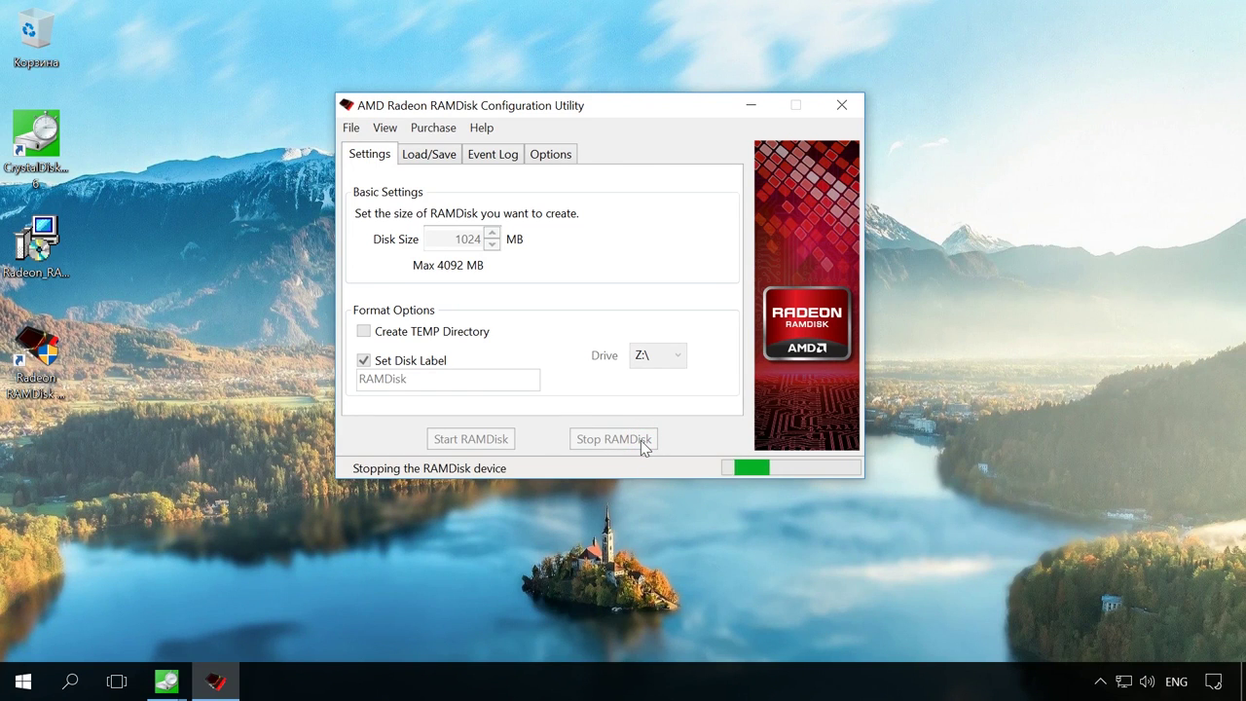
left_click(843, 104)
Delete RAMDisk.img and RAMDisk.img.bak from the root of drive C: with administrator rights and close File Explorer
key("super+e")
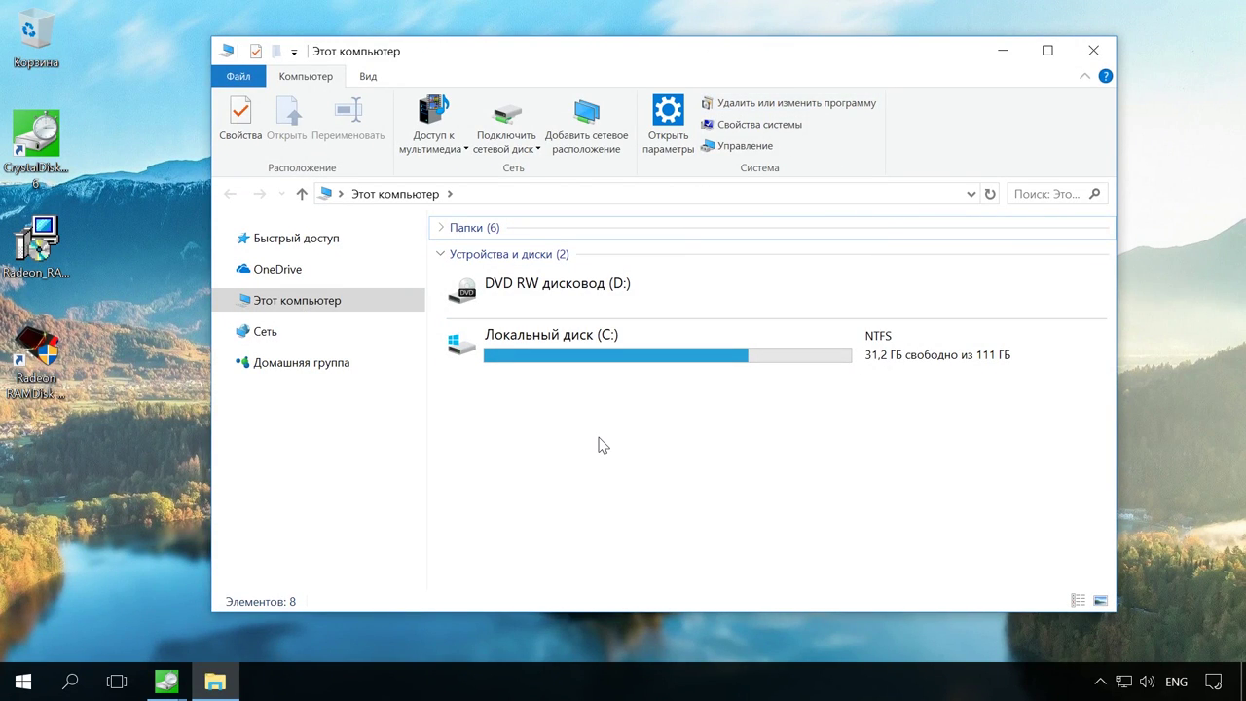
double_click(633, 348)
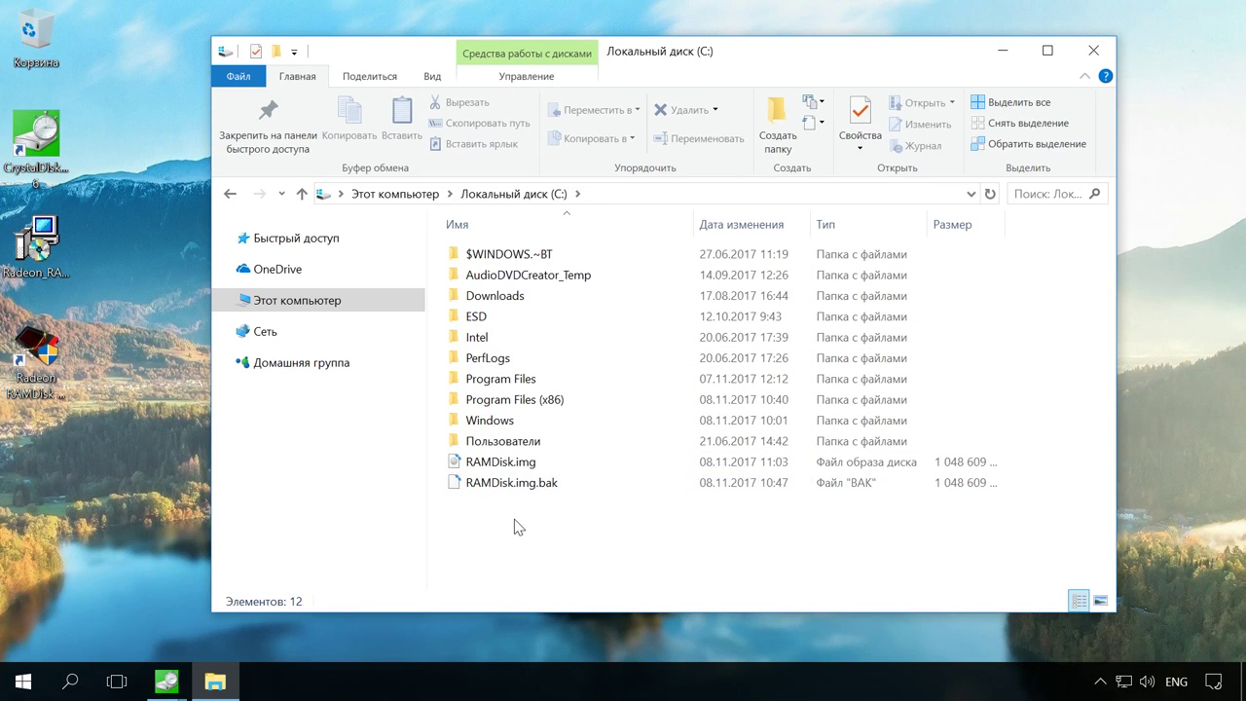
left_click_drag(513, 518, 497, 462)
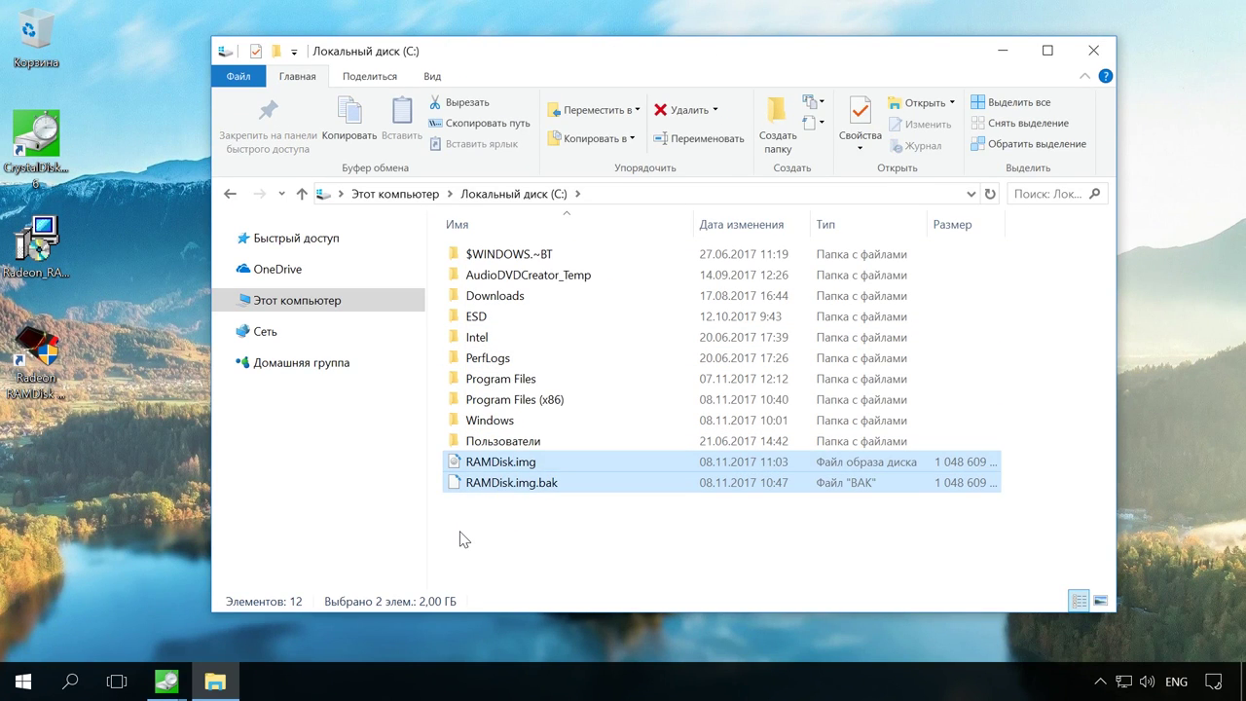
key("Delete")
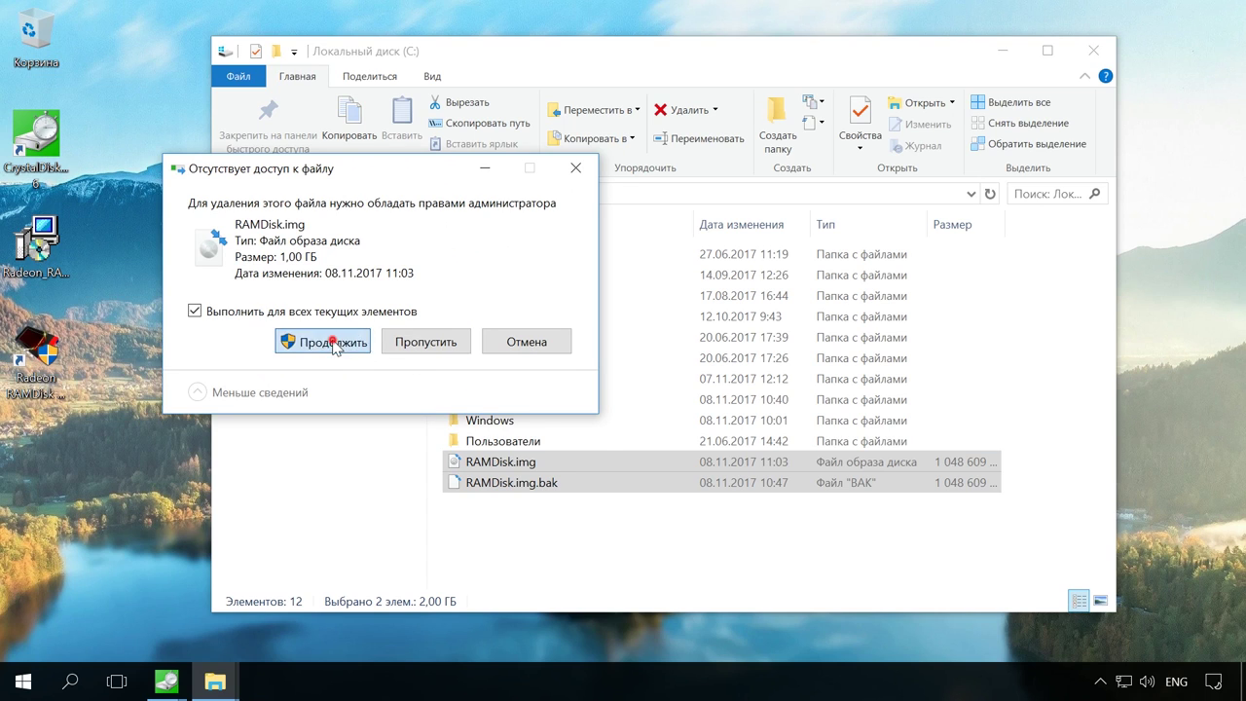
left_click(333, 343)
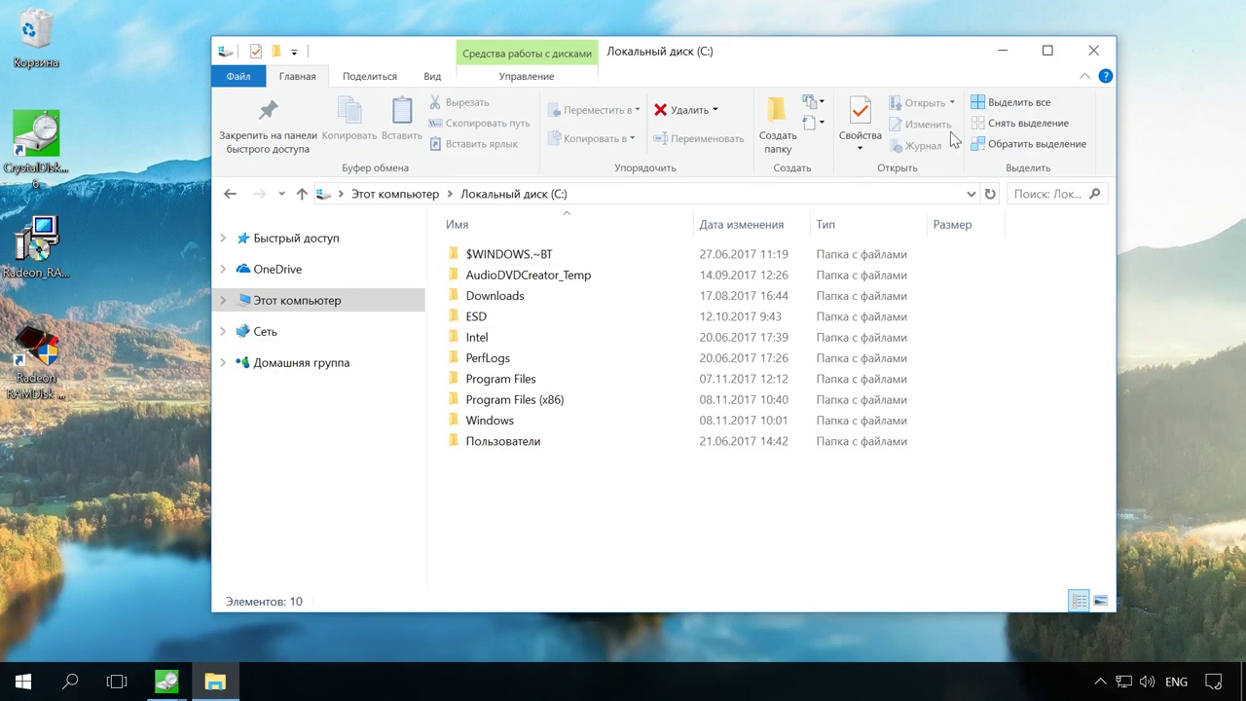
left_click(1094, 51)
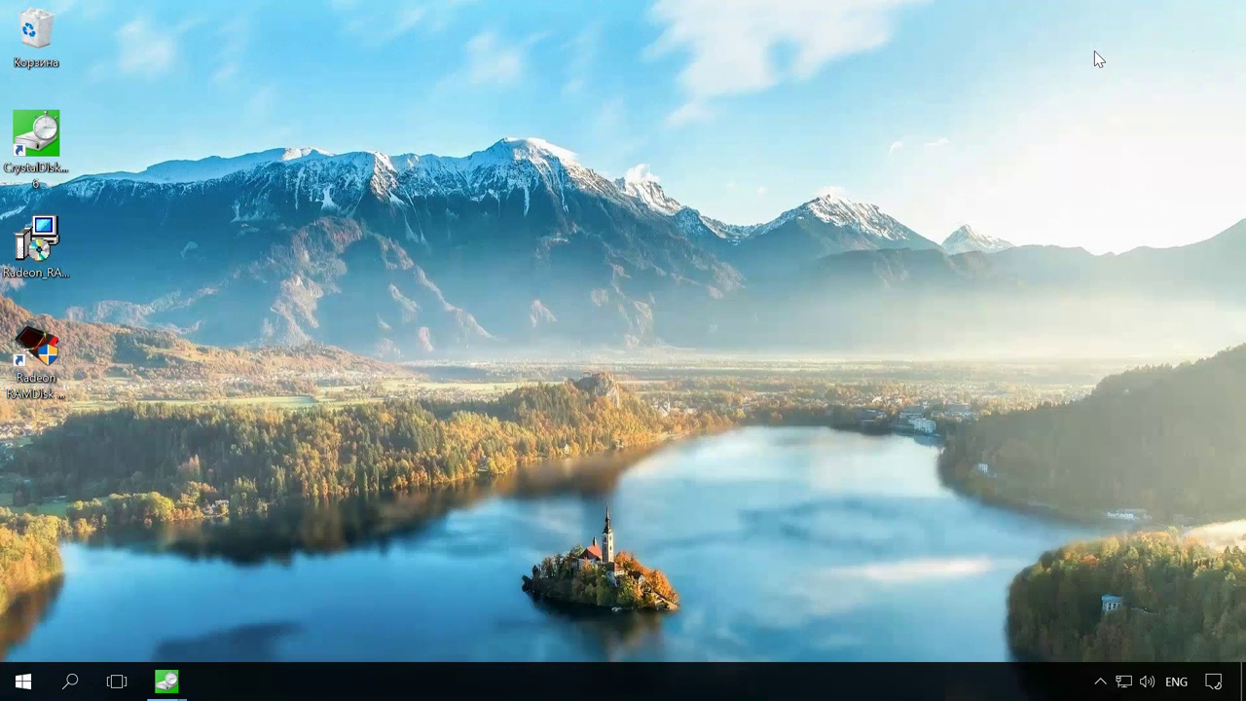